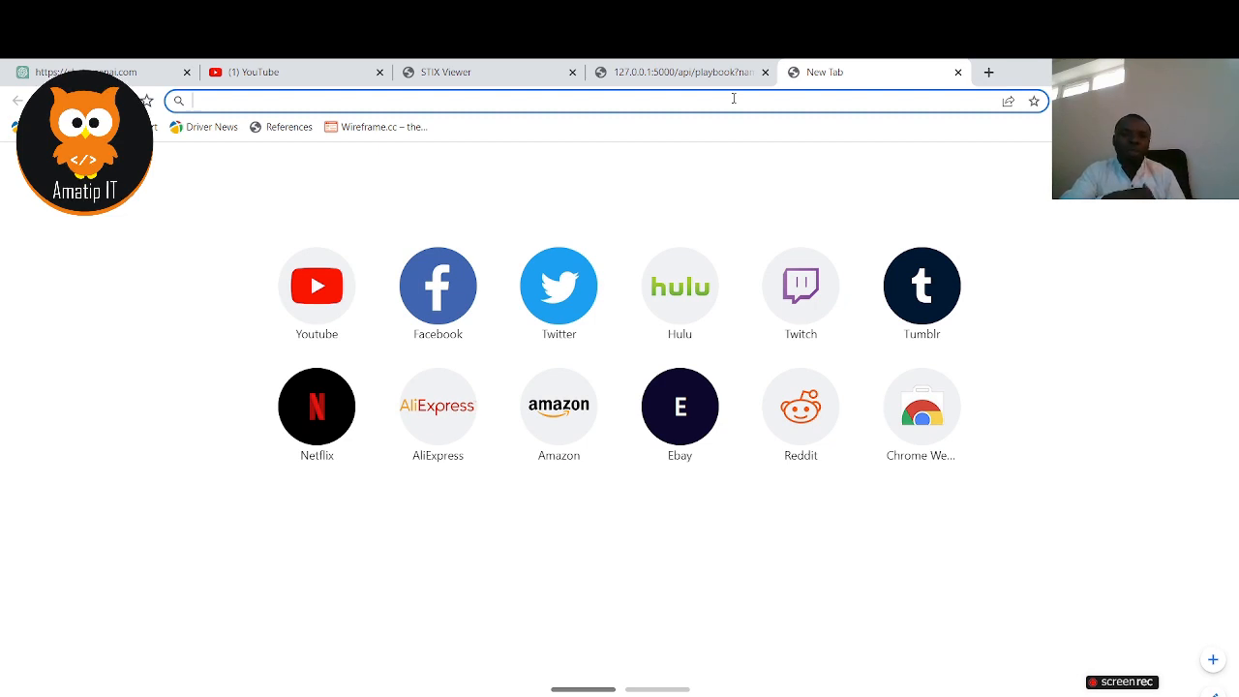
Open Google and search the web for "obs".
type("g")
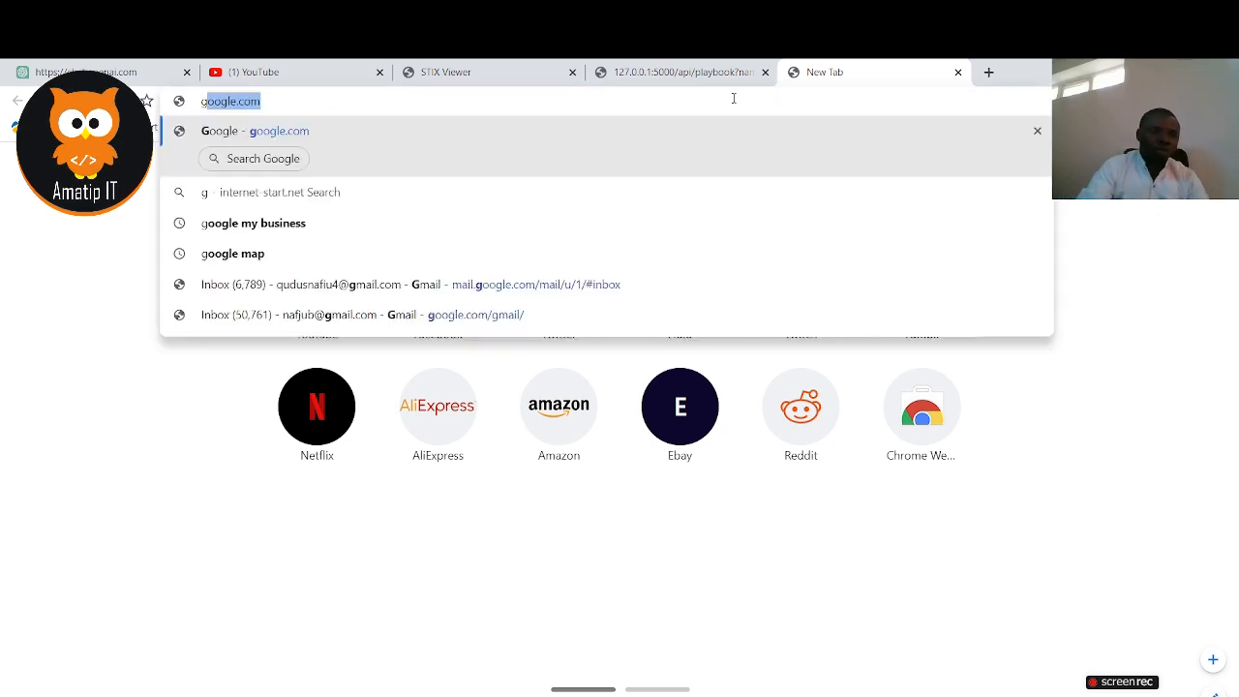
key("Return")
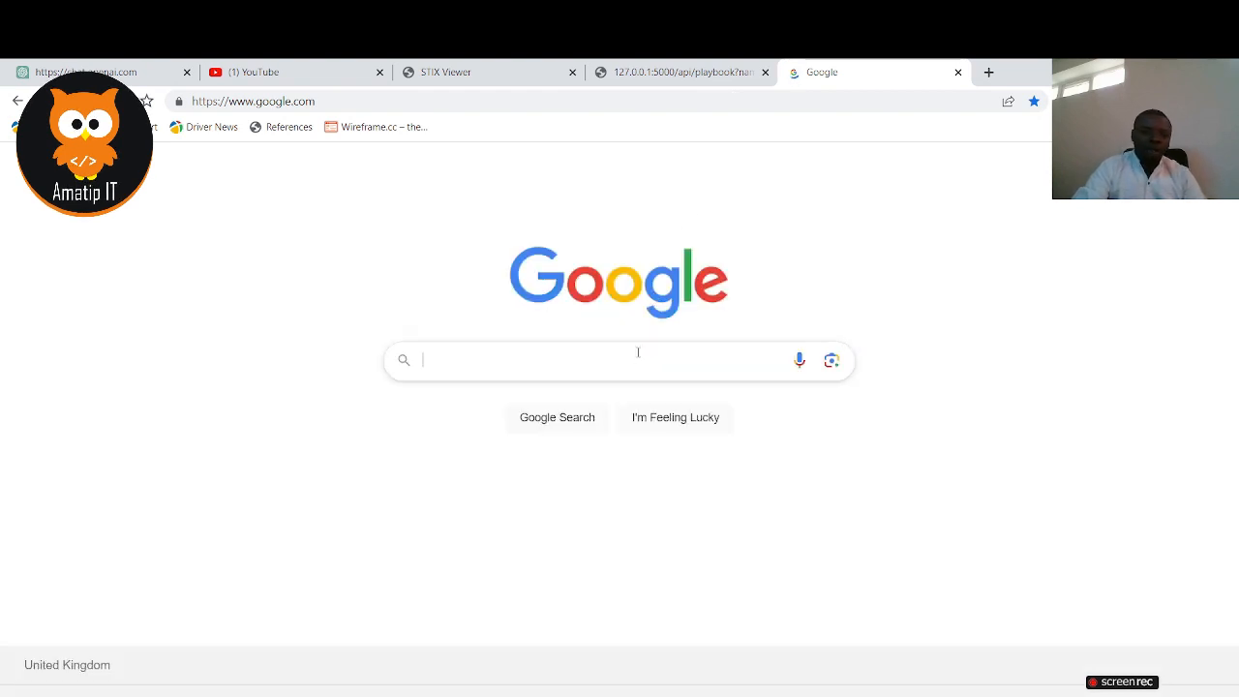
left_click(638, 358)
type("obs")
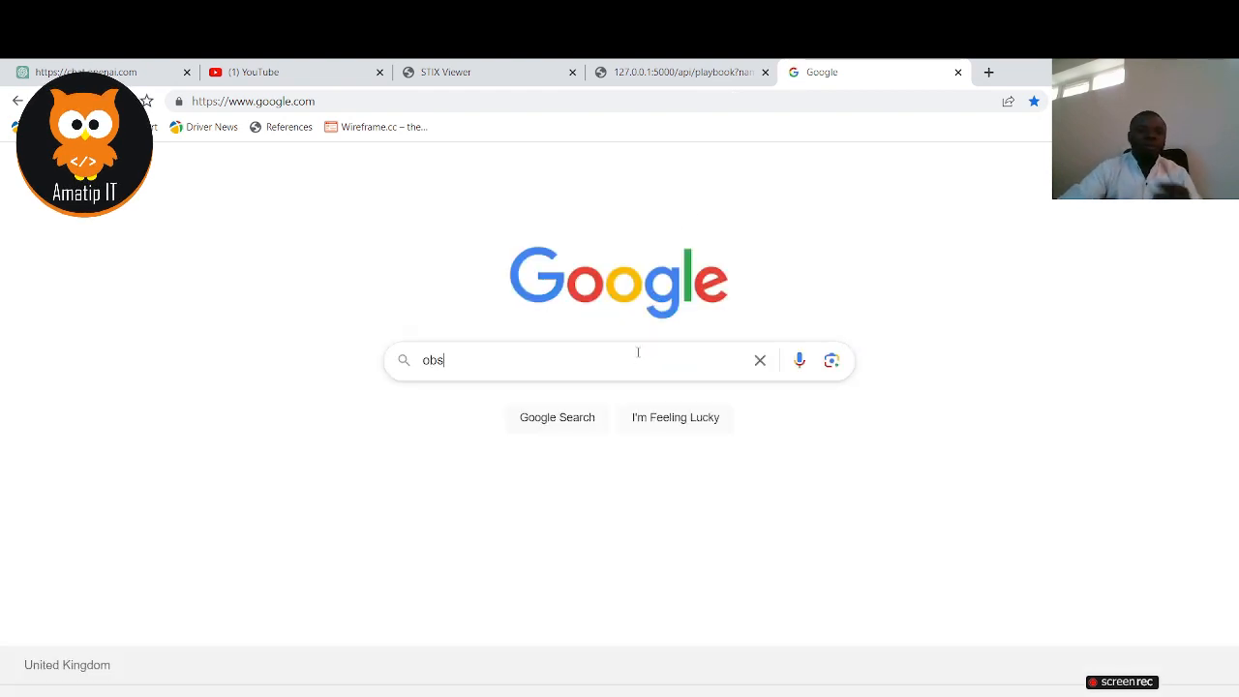
key("Return")
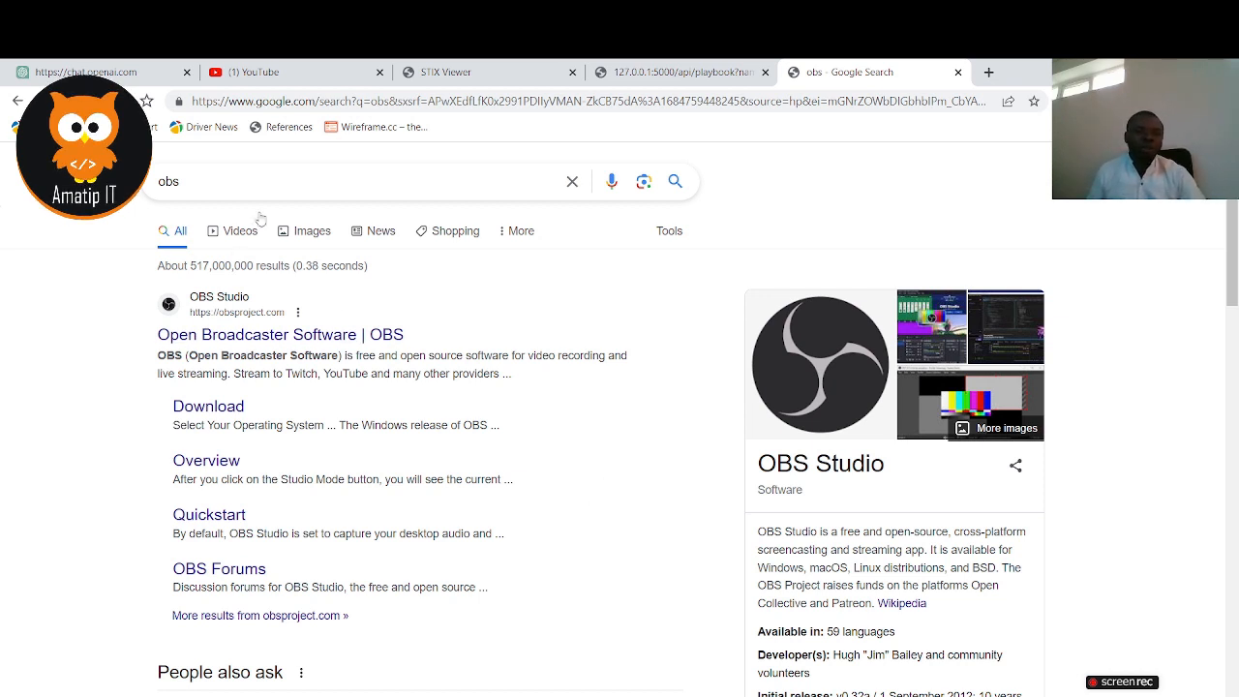
Open the Open Broadcaster Software website and save the Windows installer OBS-Studio-29.1.1-Full-Installer-x64.exe to the Downloads folder.
left_click(293, 181)
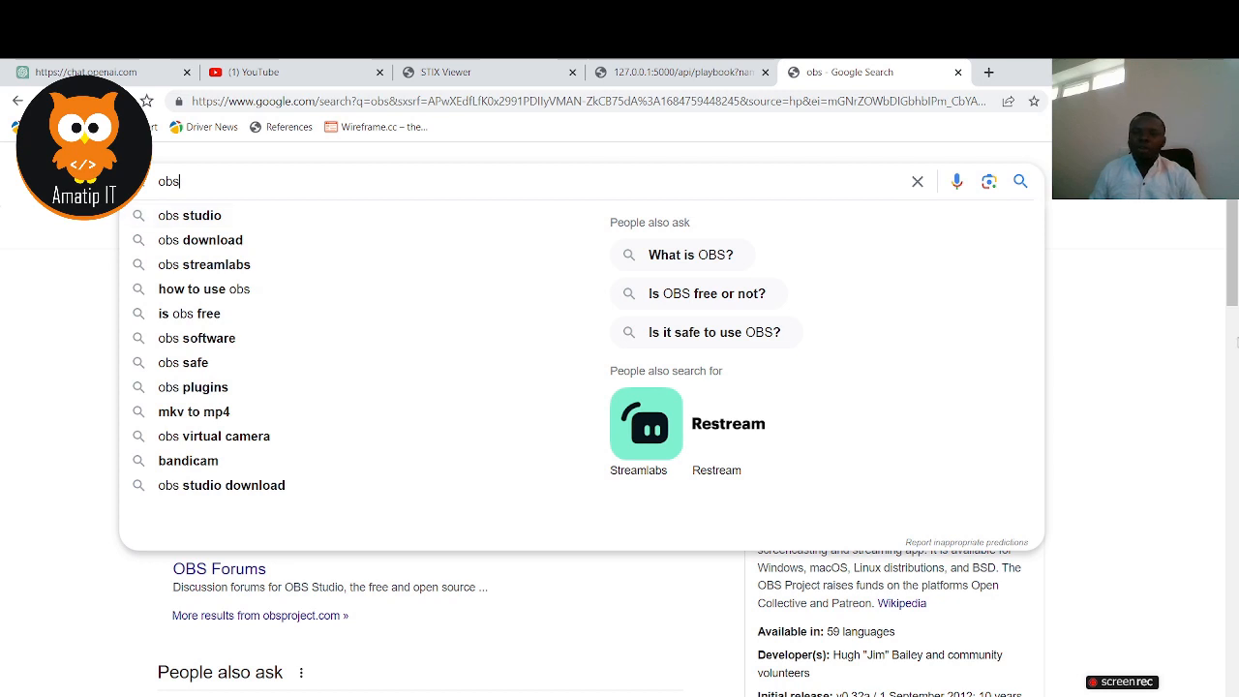
left_click(1120, 332)
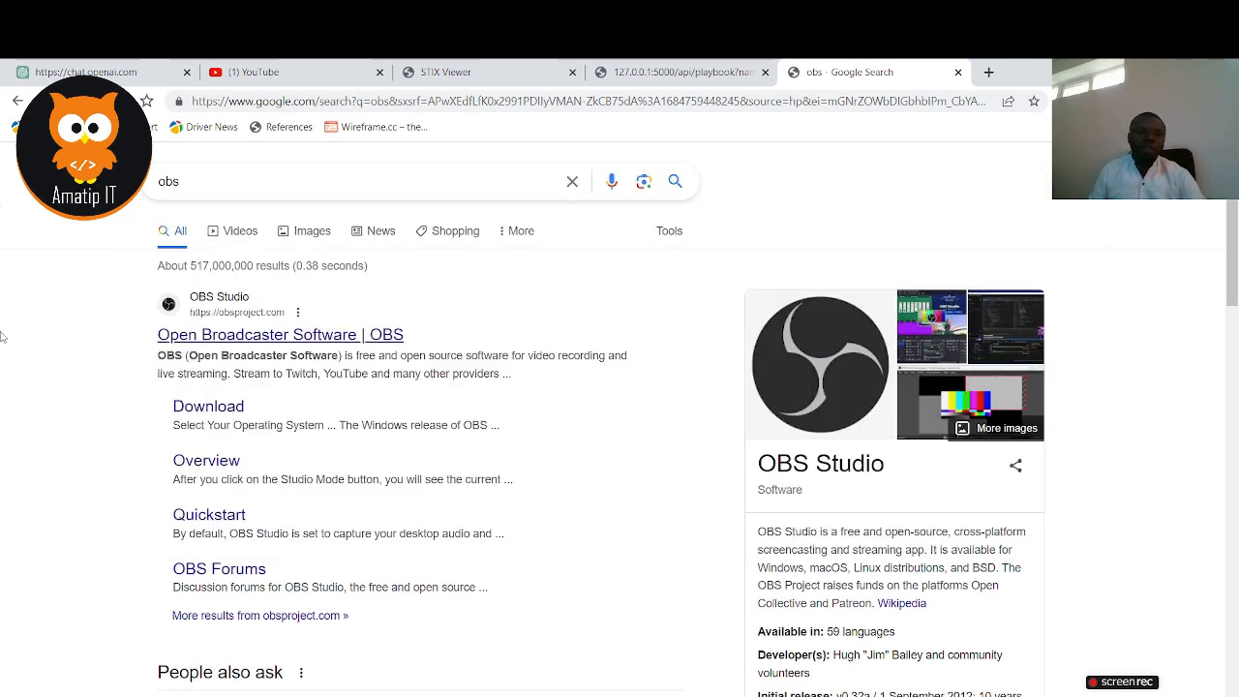
left_click(251, 335)
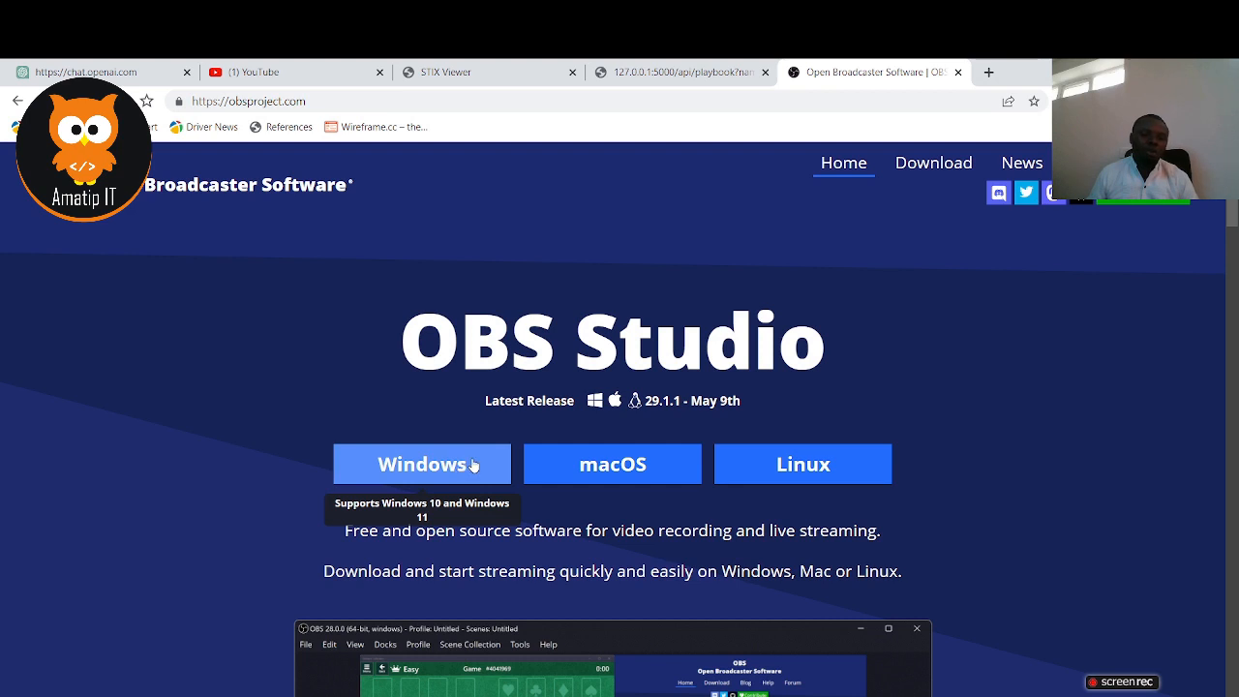
left_click(396, 465)
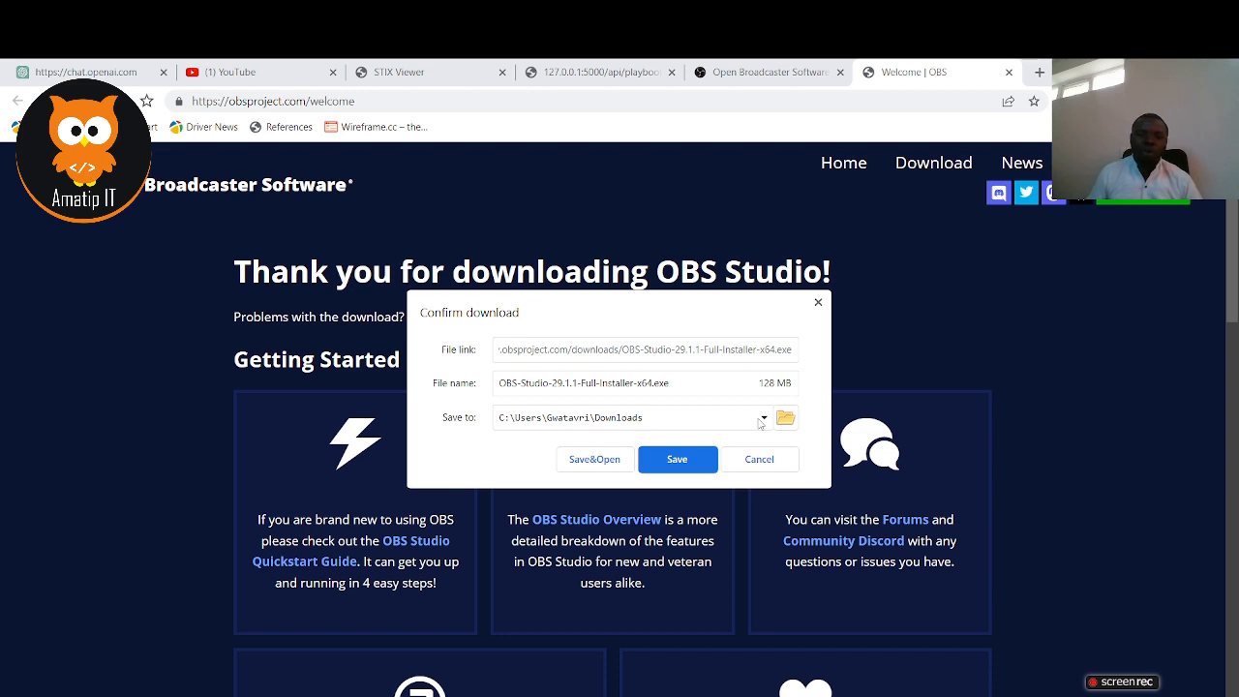
left_click(678, 458)
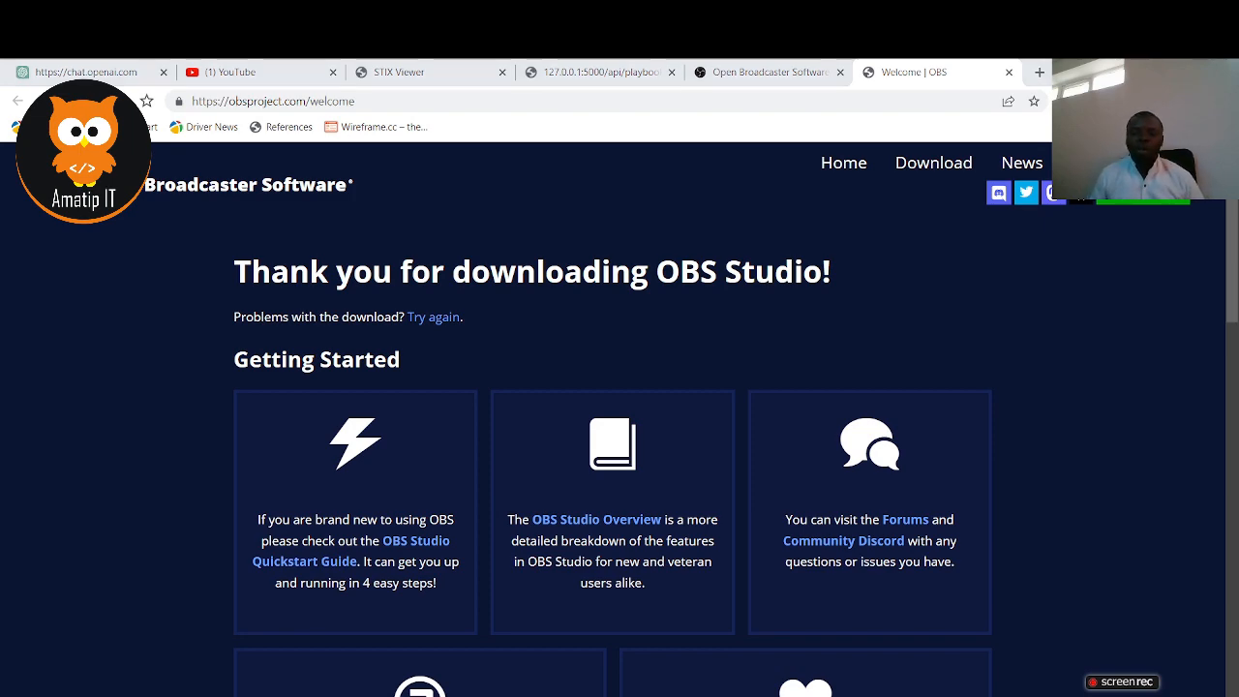
Minimize the open windows to reach the desktop and launch OBS Studio.
key("alt+Tab")
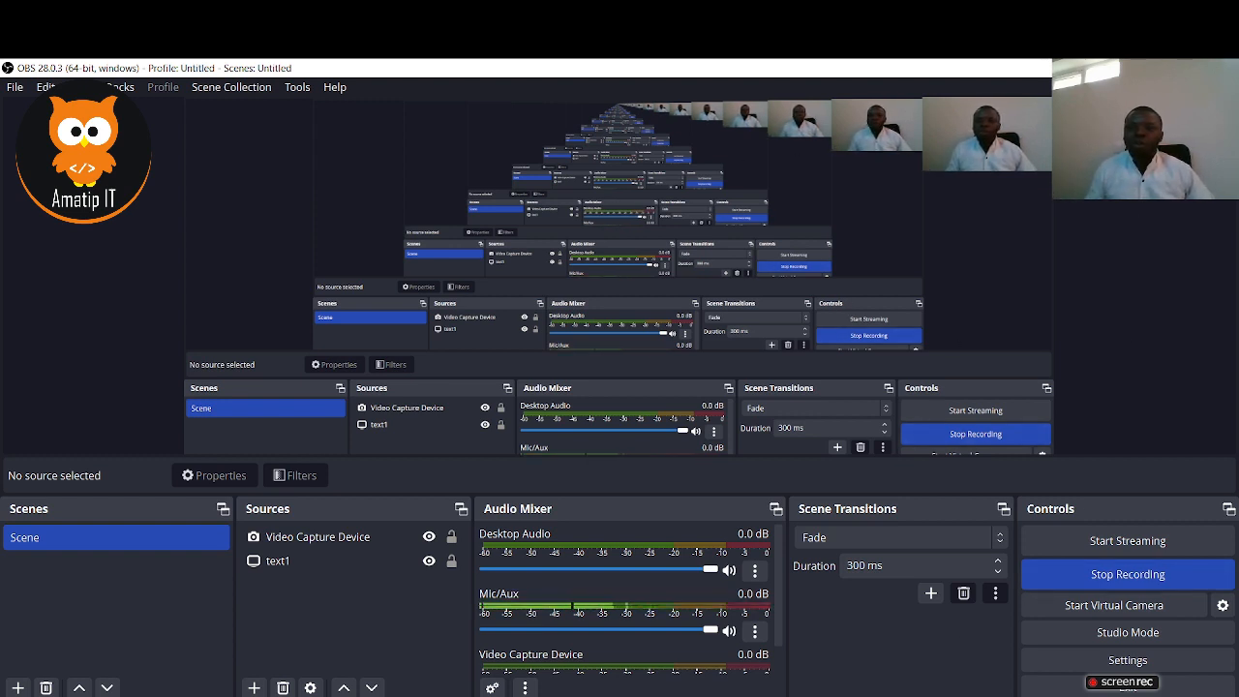
left_click(1142, 68)
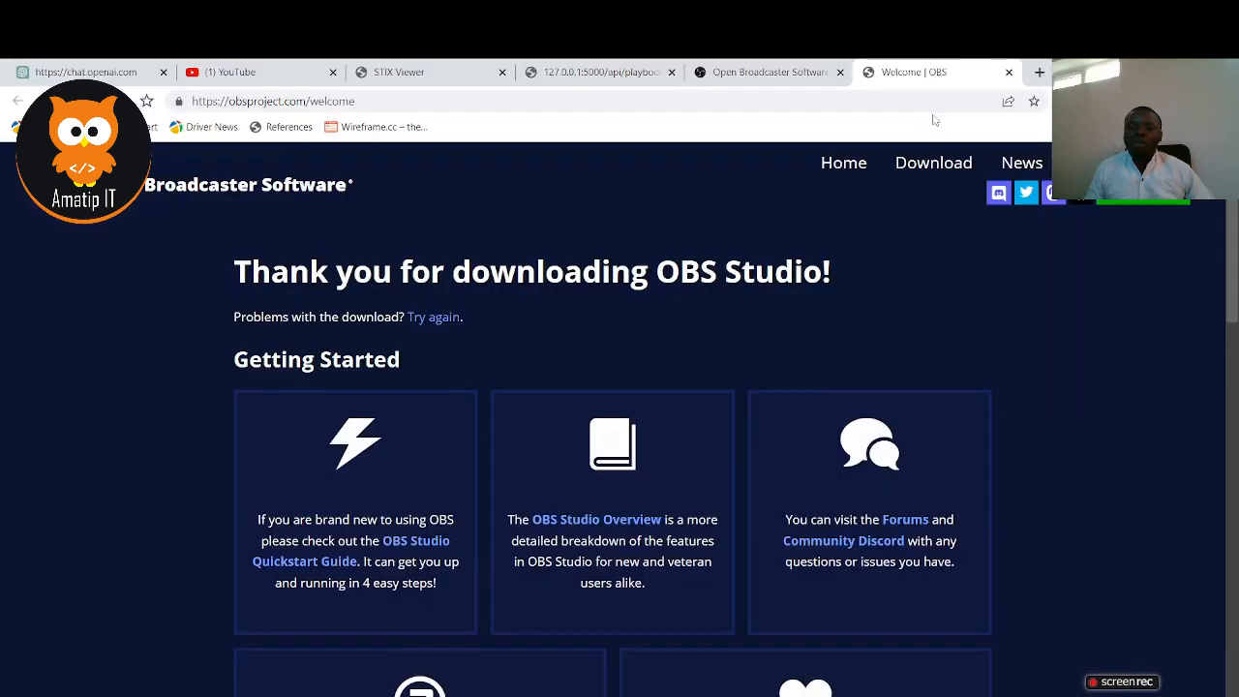
left_click(1139, 68)
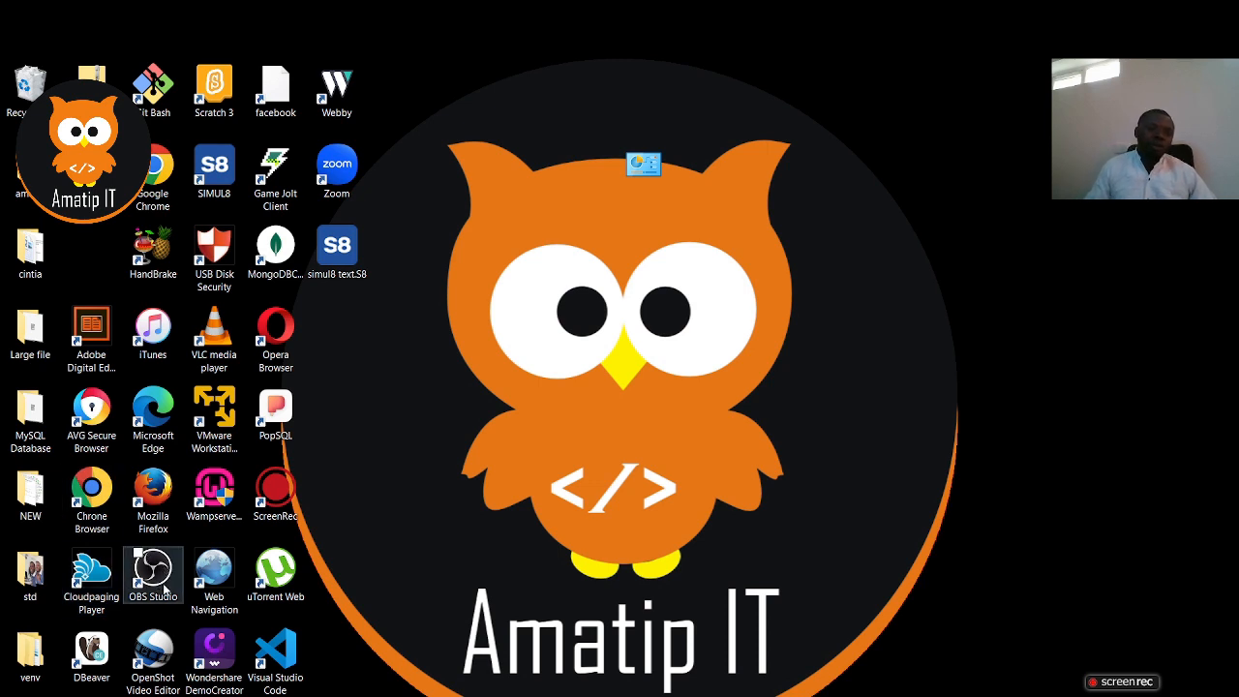
left_click(164, 575)
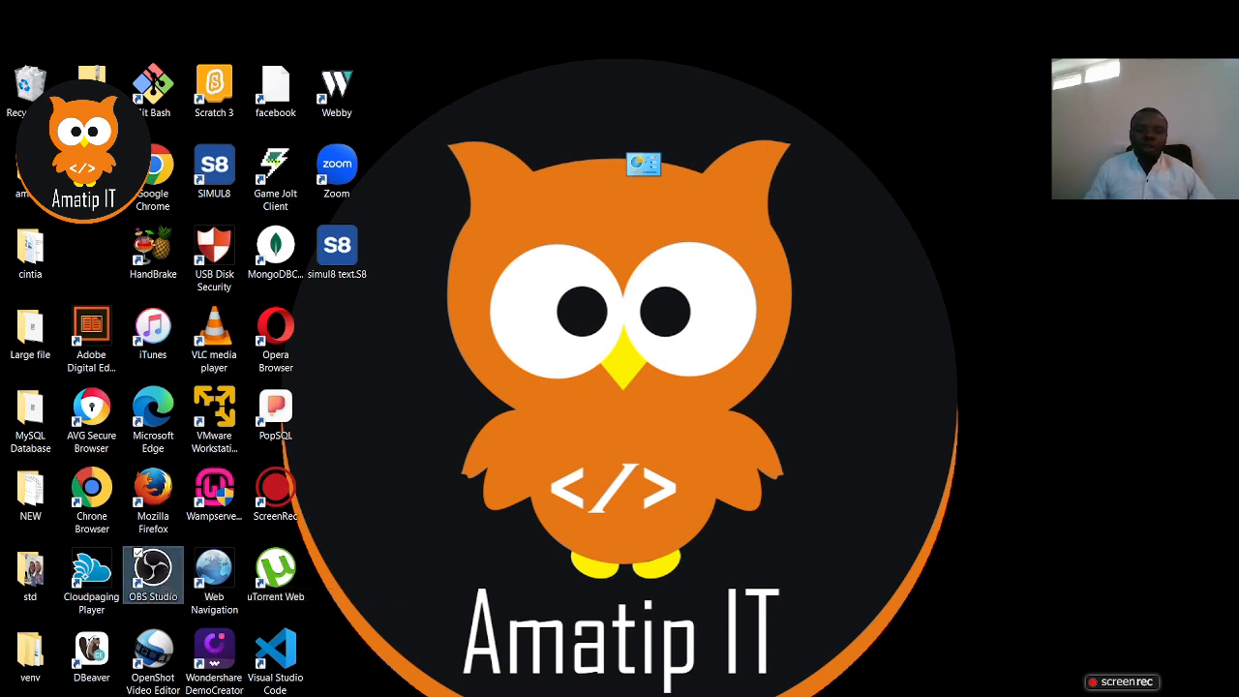
double_click(163, 576)
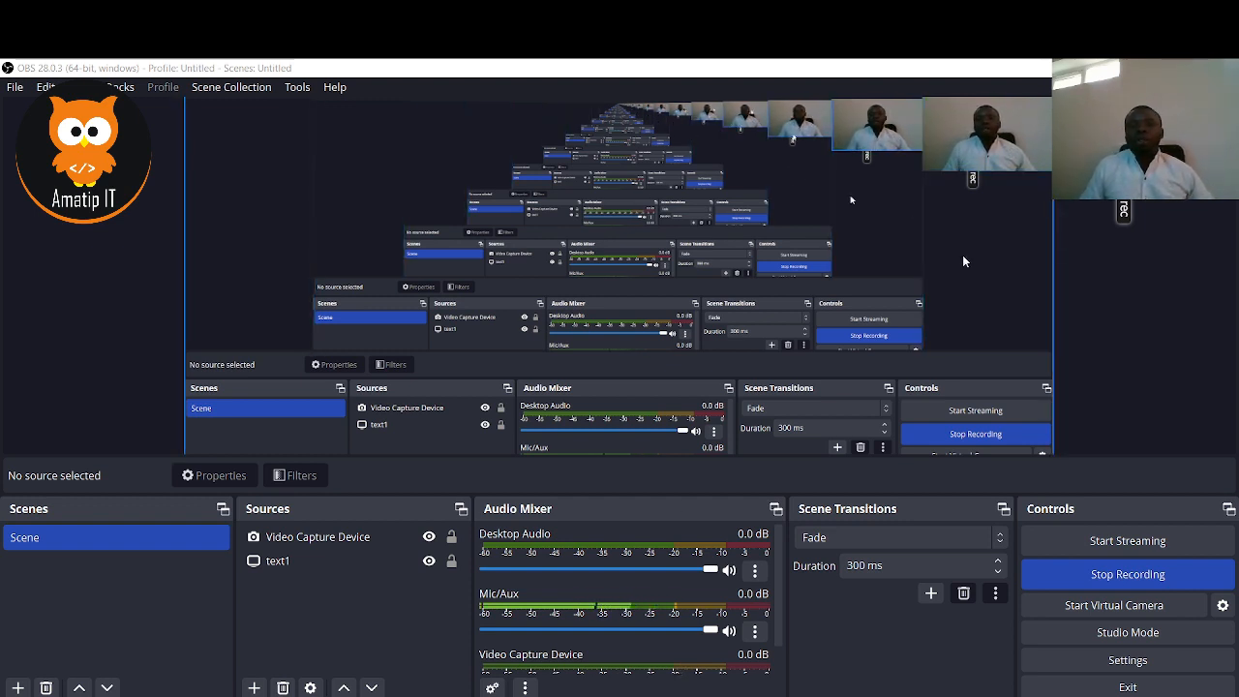
Look through the source types that can be added to the scene alongside the existing webcam source.
left_click(987, 135)
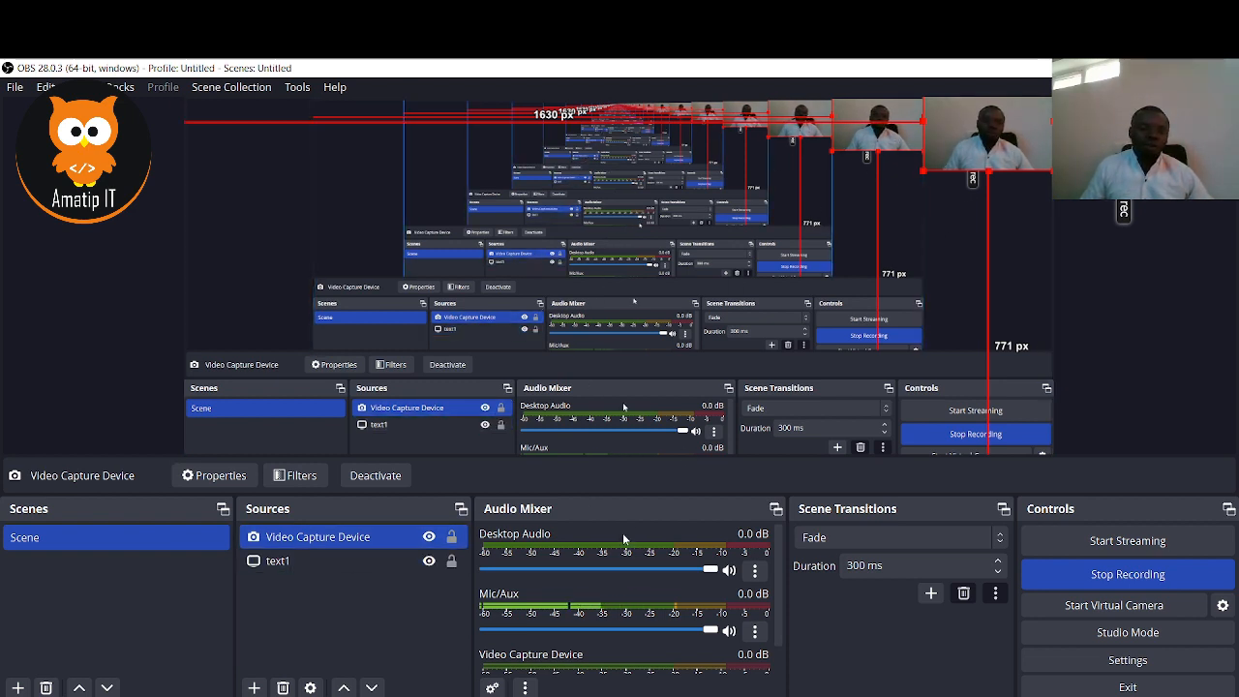
left_click(281, 627)
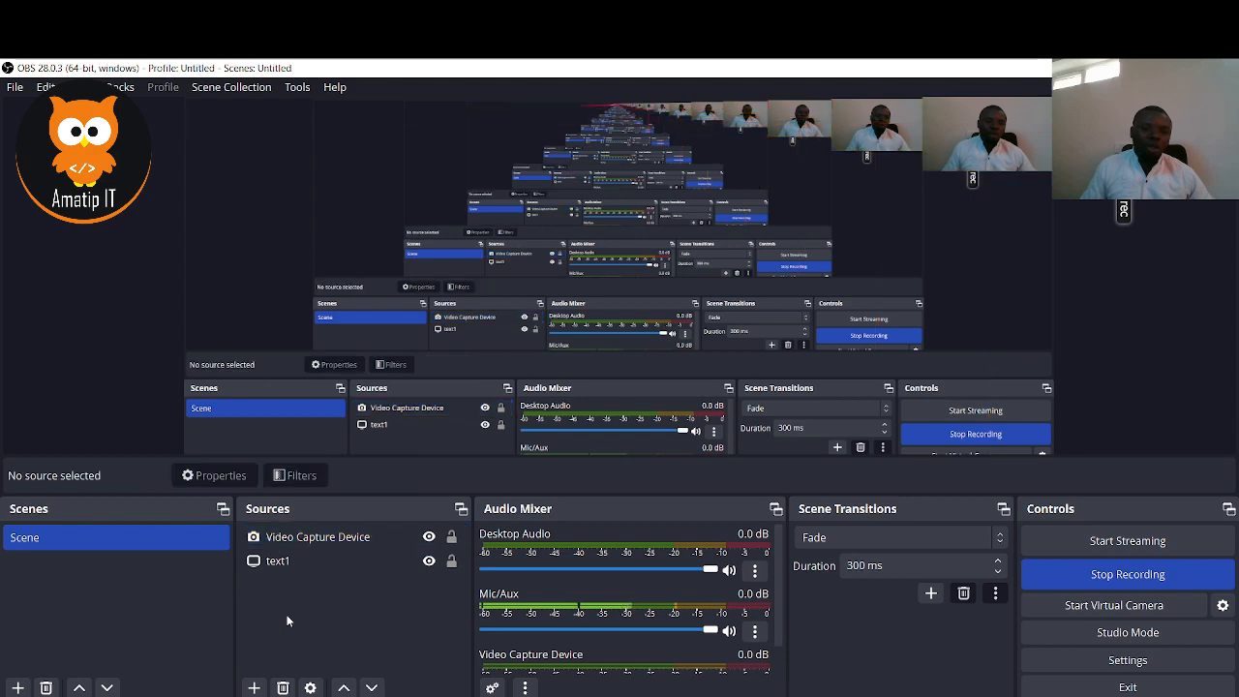
left_click(255, 687)
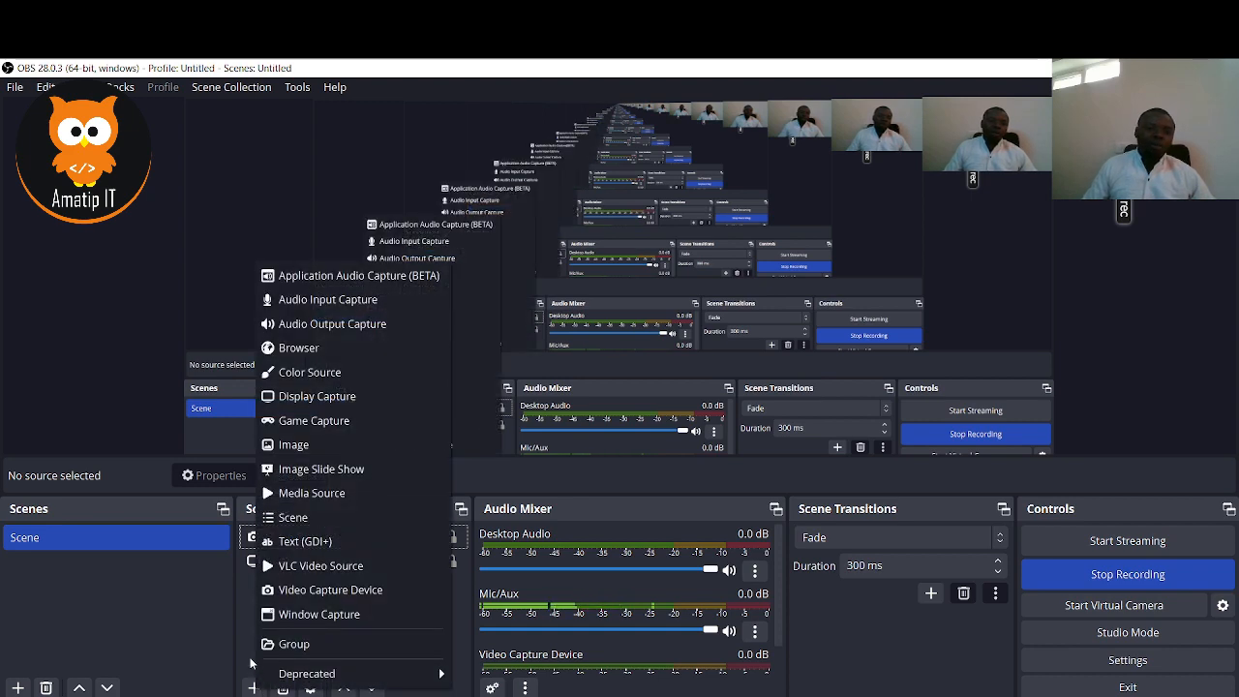
left_click(250, 660)
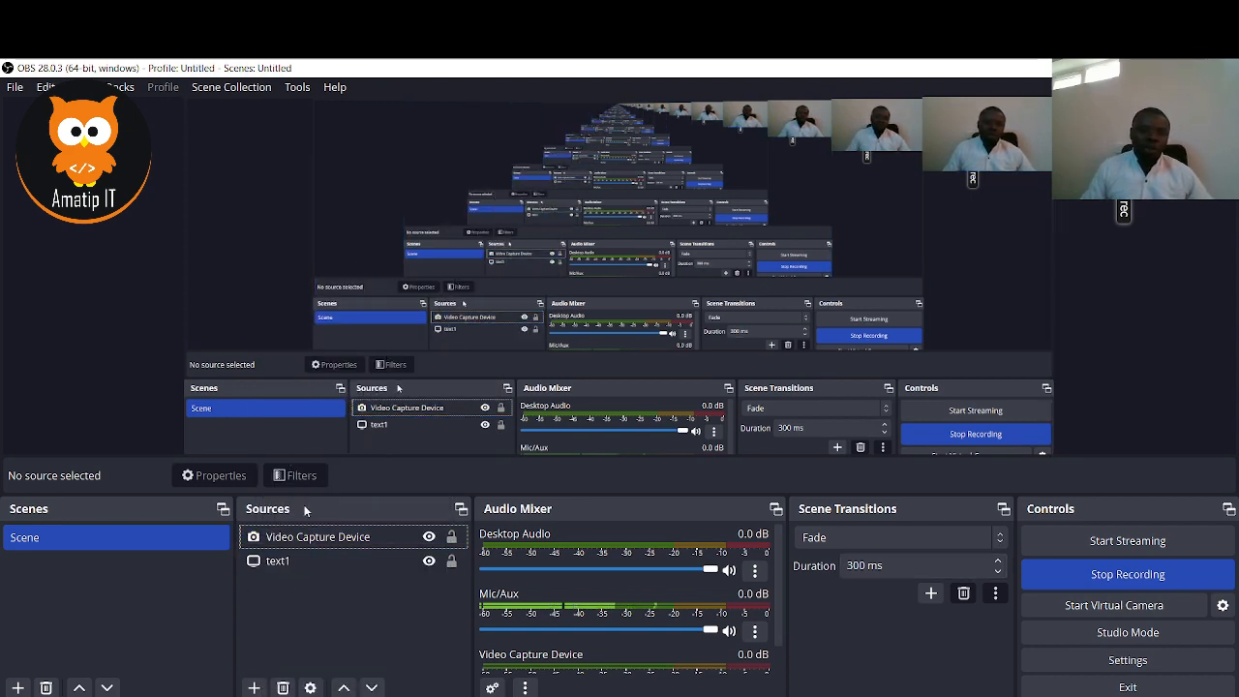
left_click(254, 687)
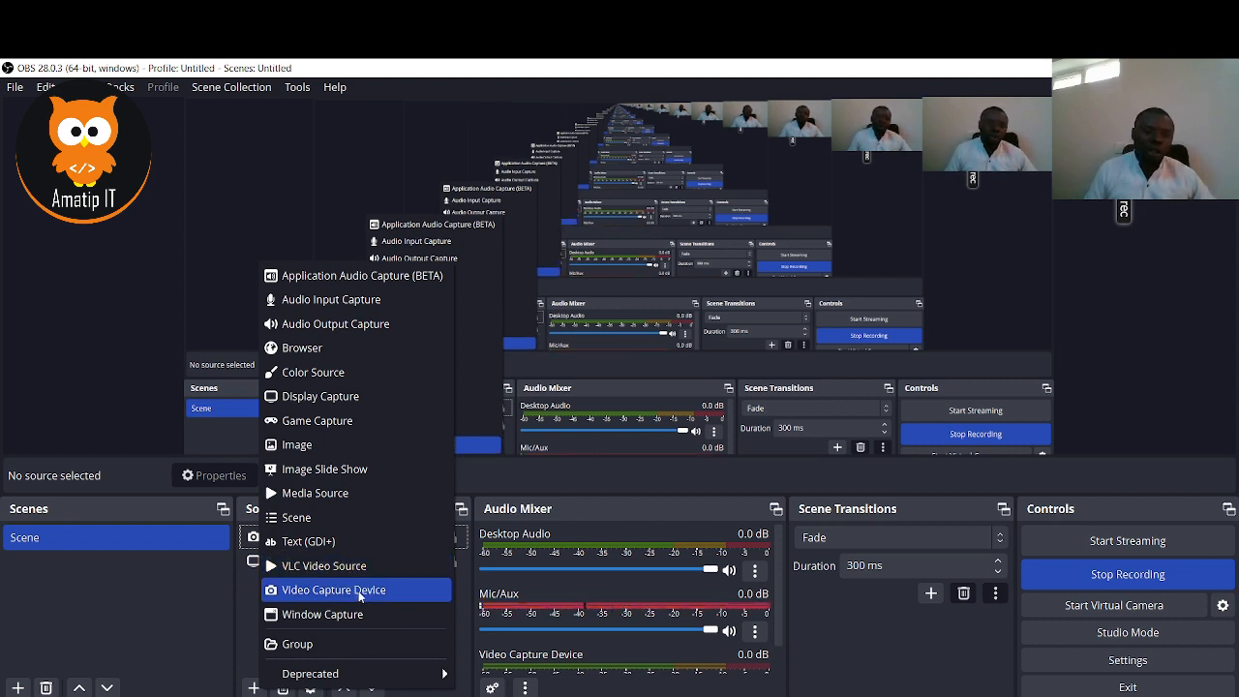
left_click(248, 604)
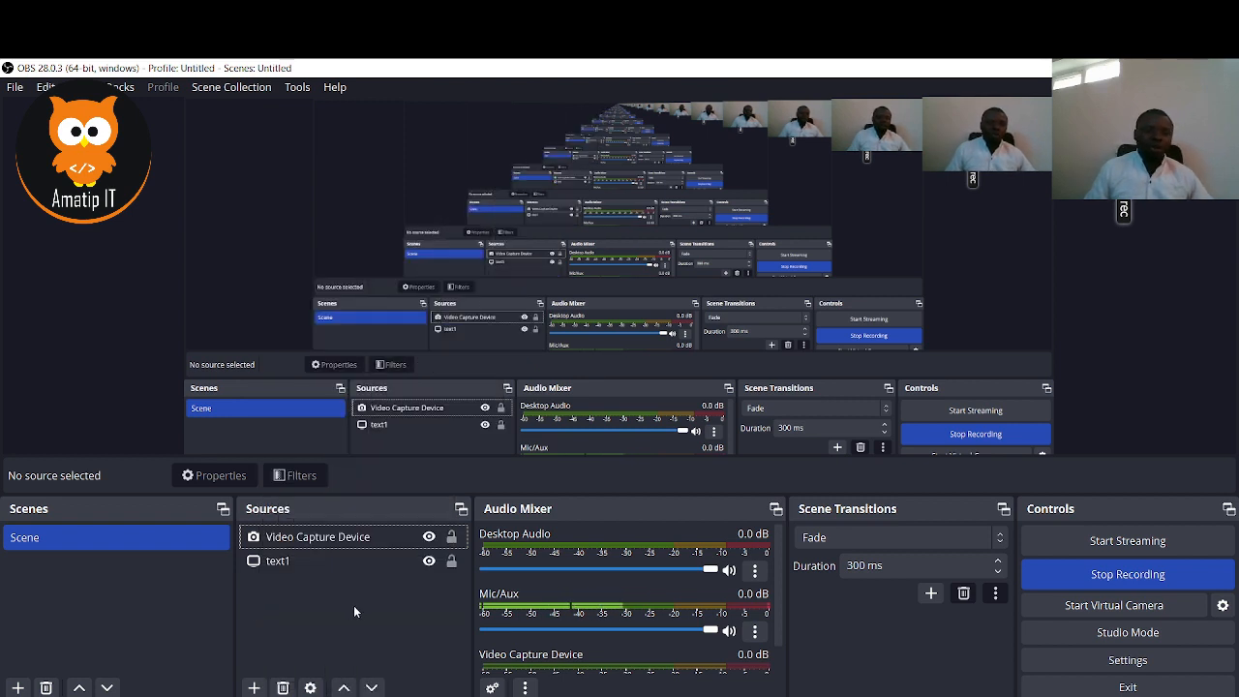
left_click(345, 540)
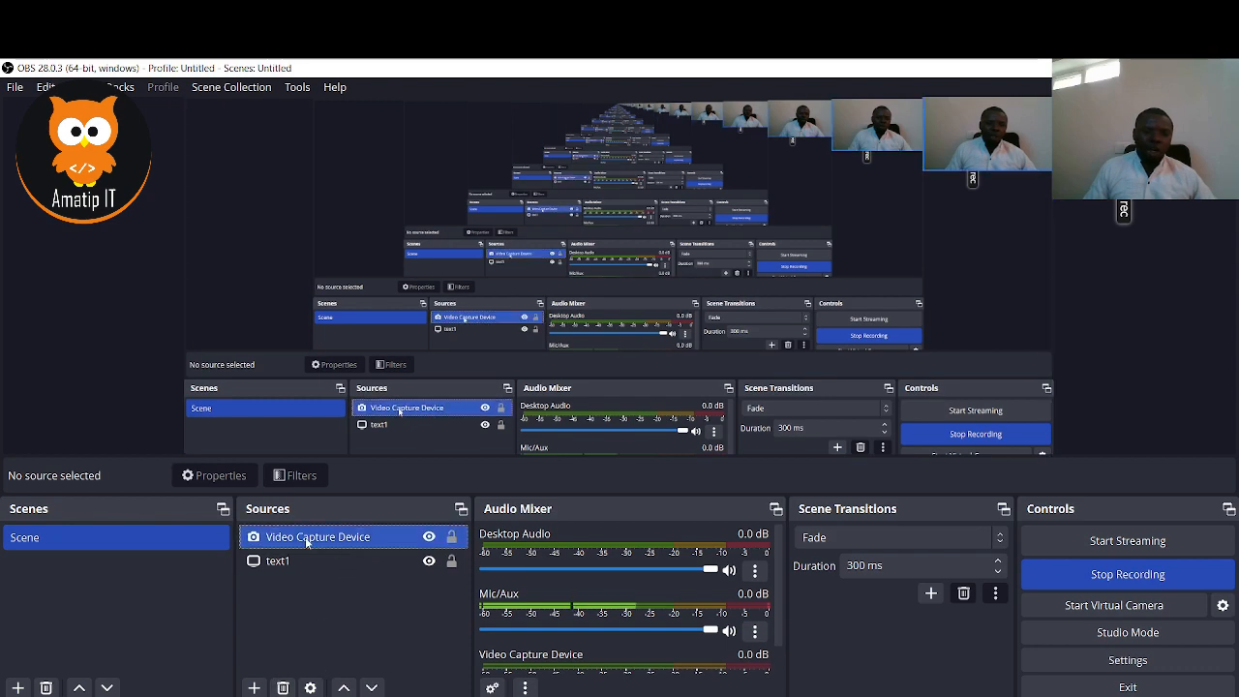
left_click(253, 687)
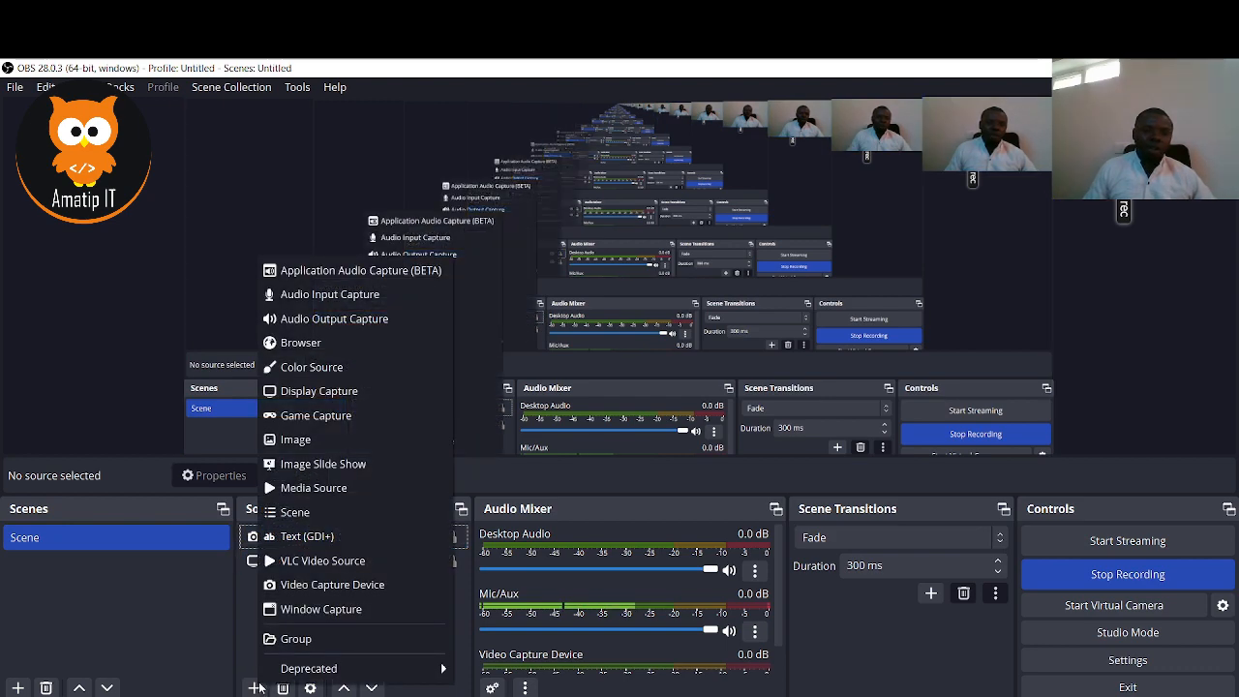
left_click(315, 585)
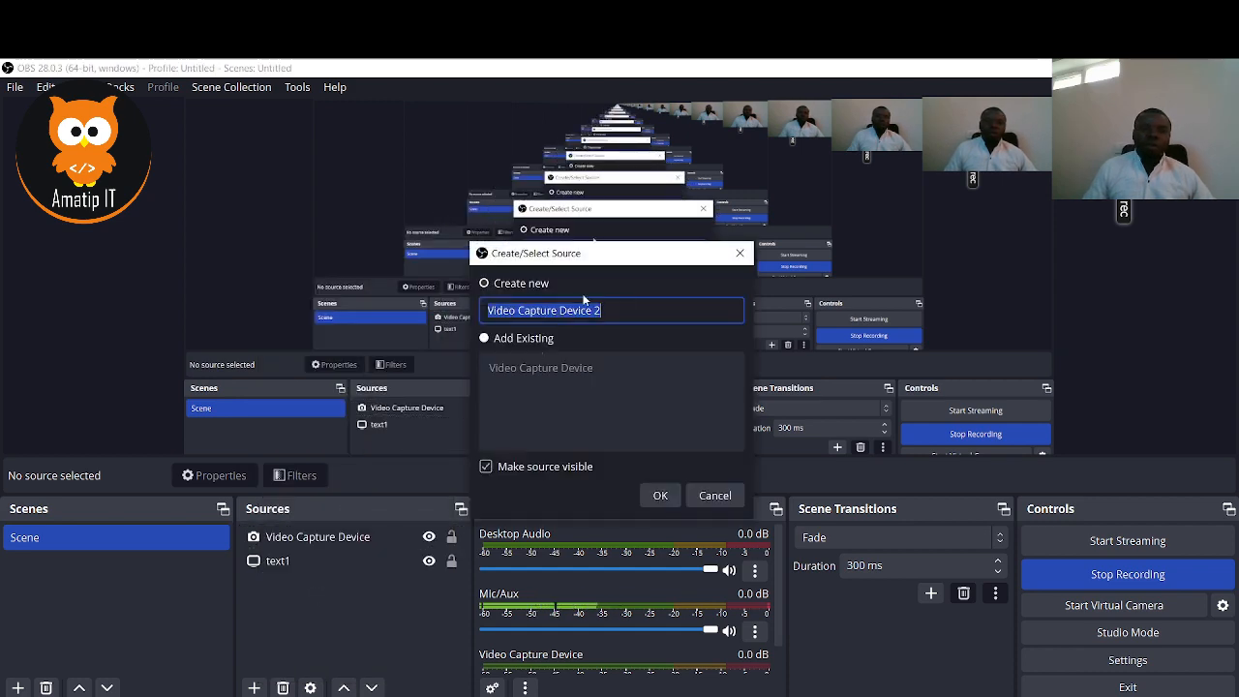
left_click(636, 315)
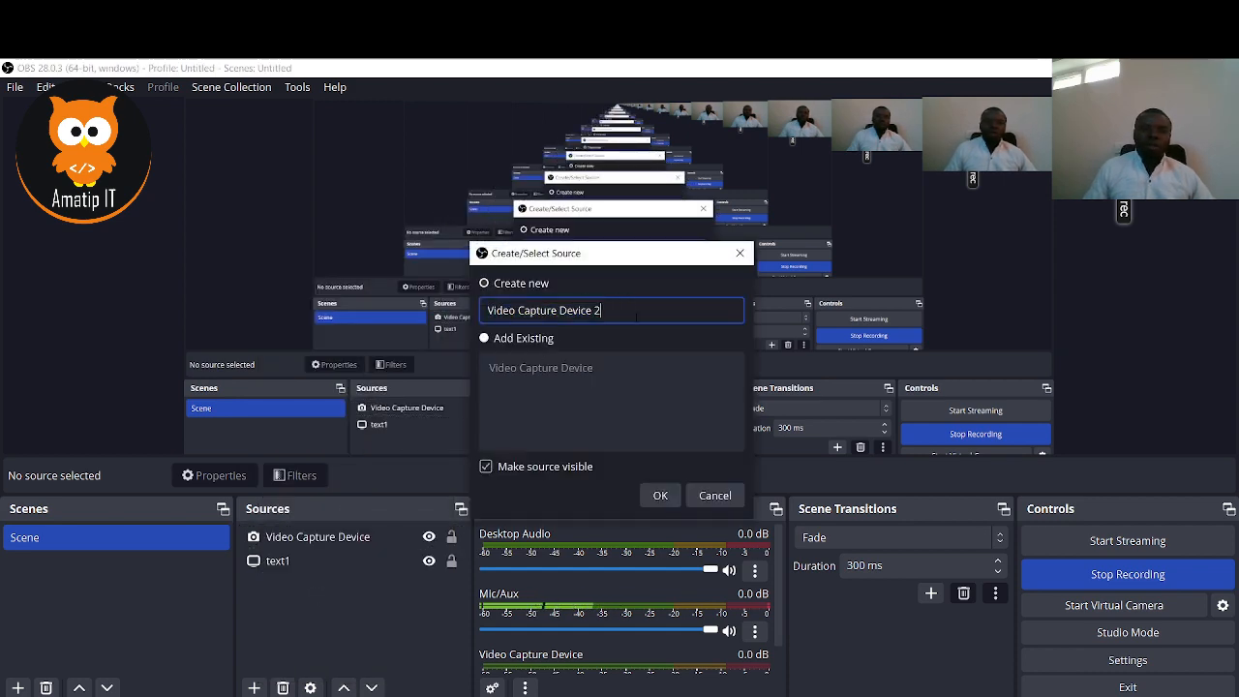
left_click(543, 344)
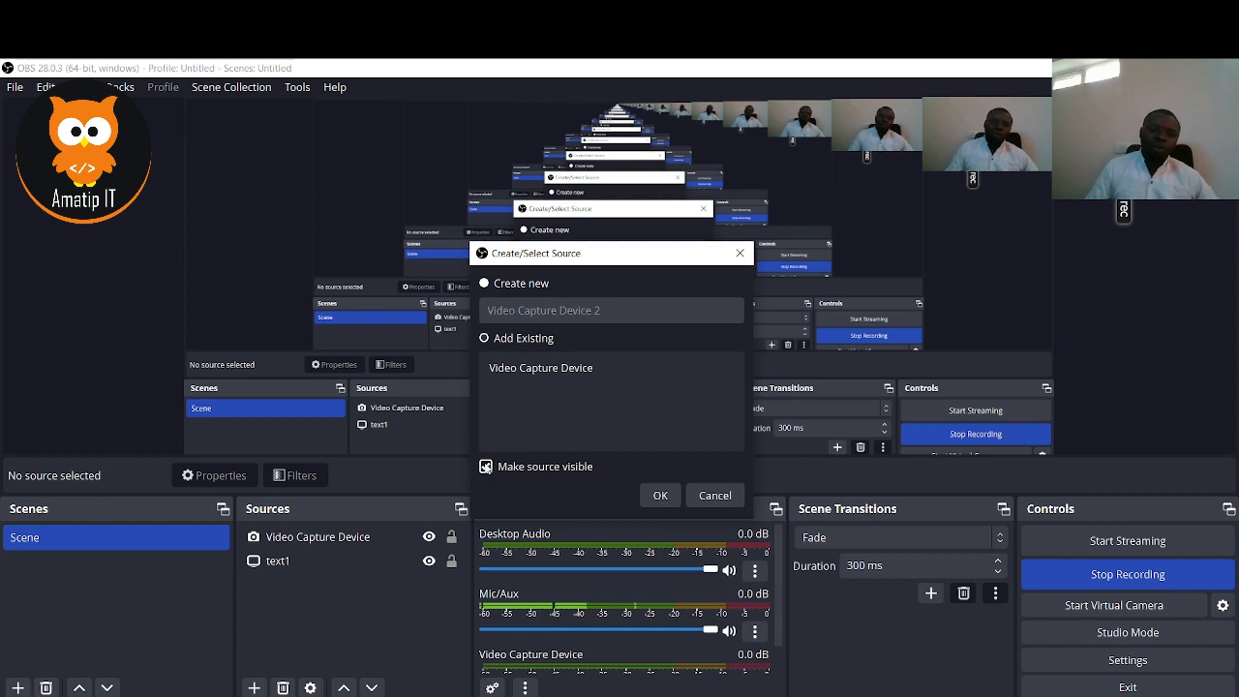
left_click(484, 471)
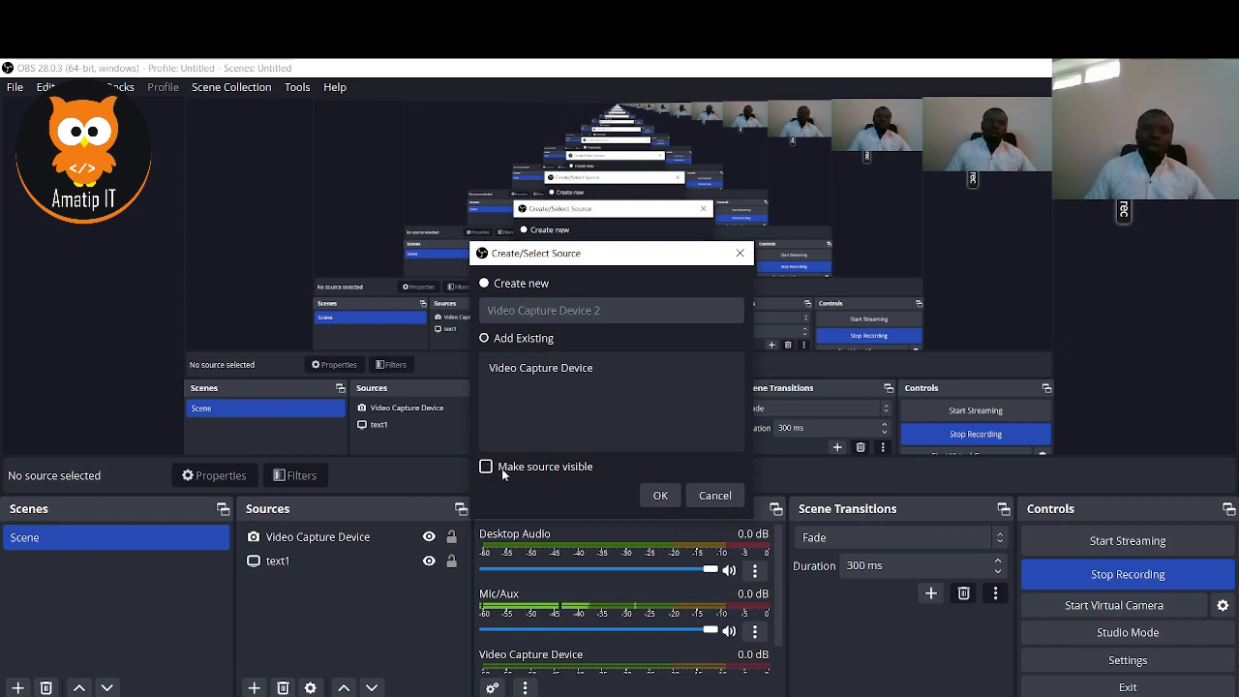
left_click(716, 495)
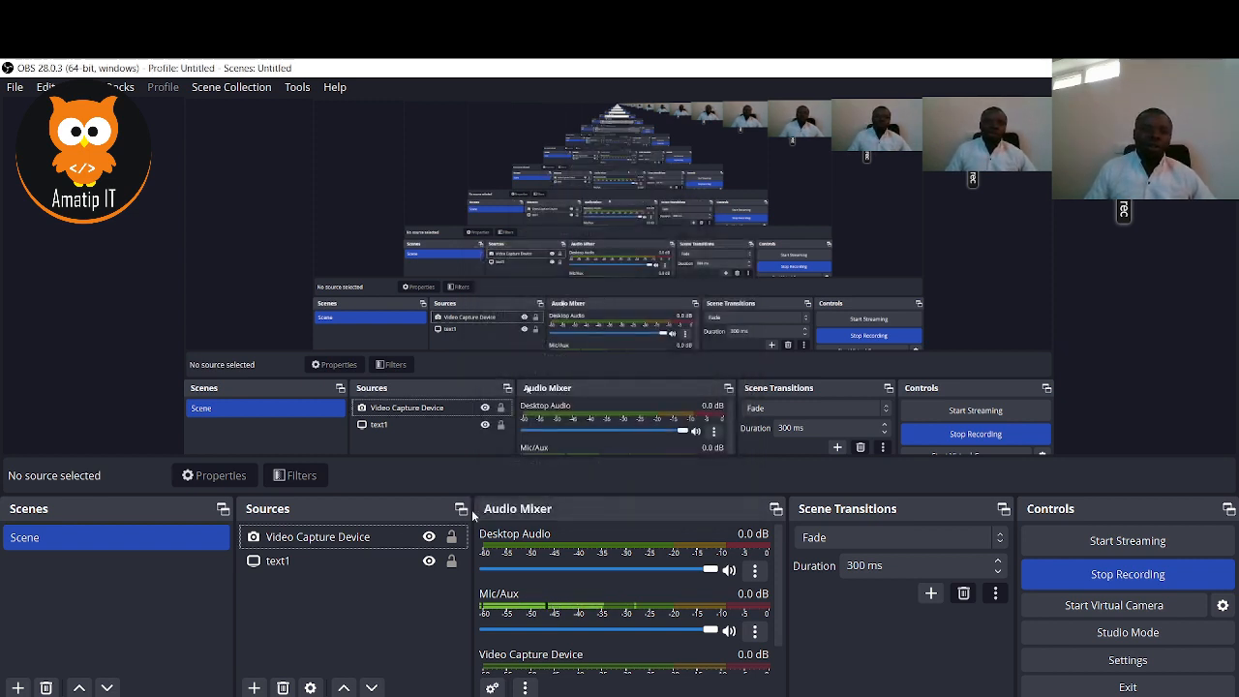
left_click(316, 557)
left_click(254, 687)
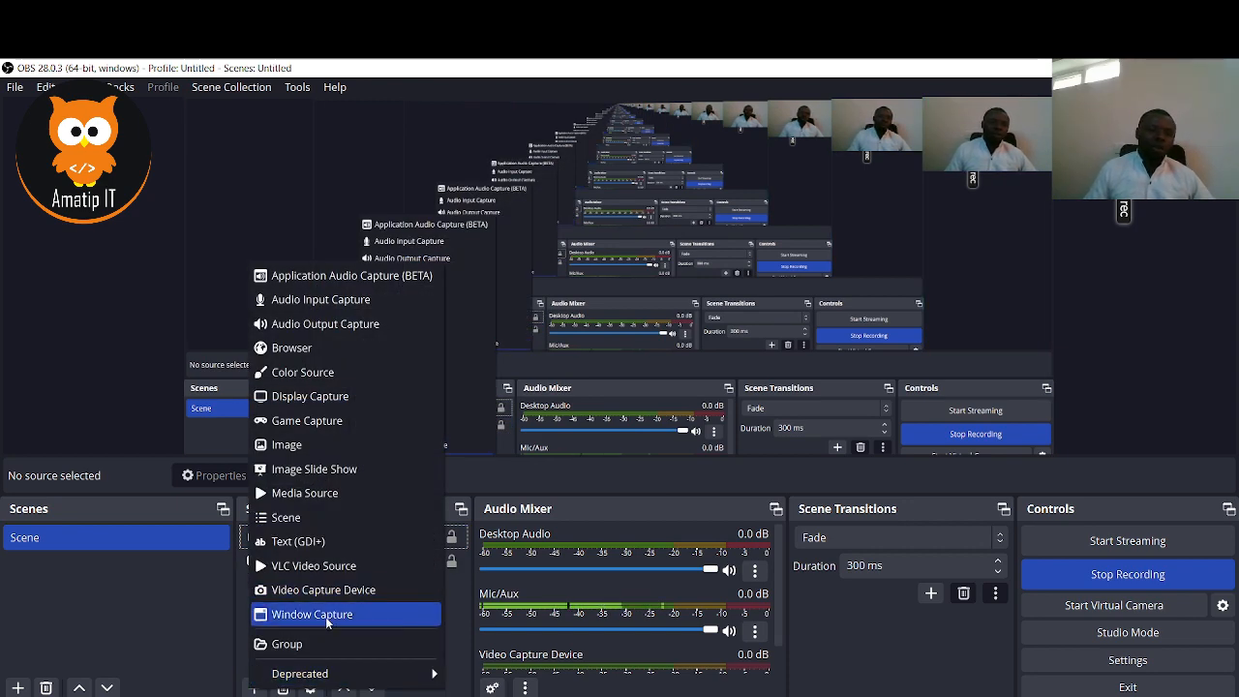
left_click(357, 398)
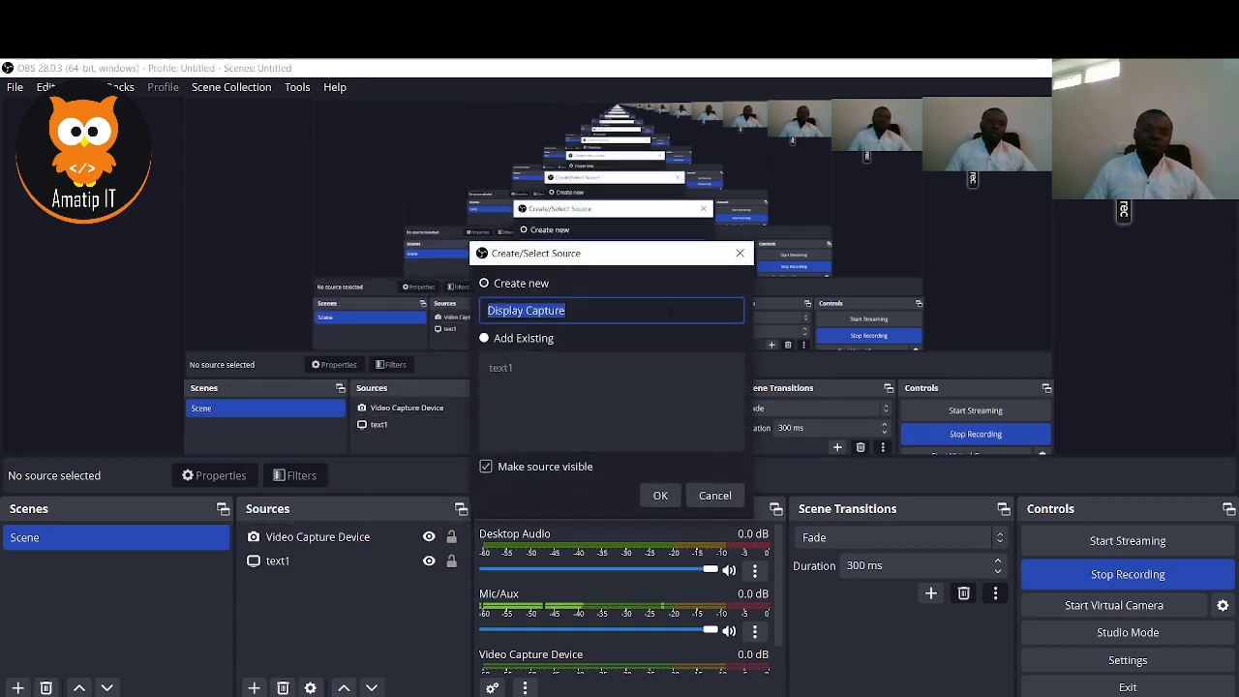
left_click(740, 253)
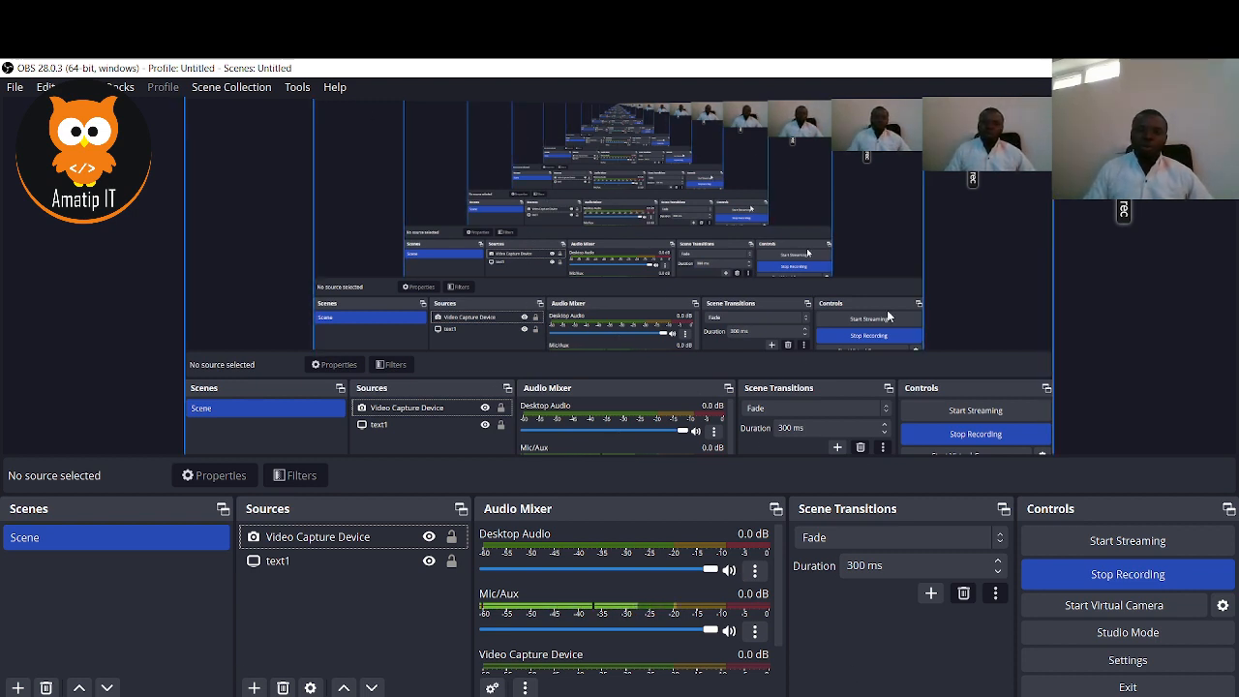
Select the Video Capture Device source and enlarge its webcam overlay in the preview, leaving about 1520 px beside it and 691 px below it.
left_click(304, 561)
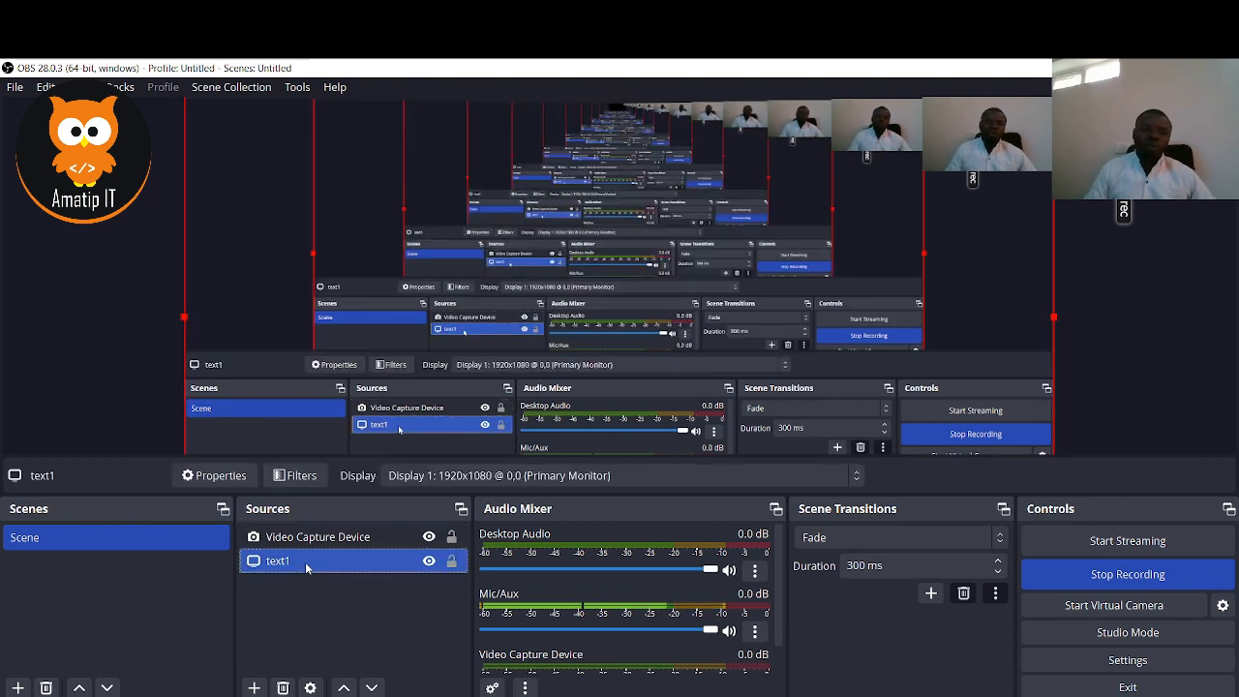
left_click(335, 538, "ctrl")
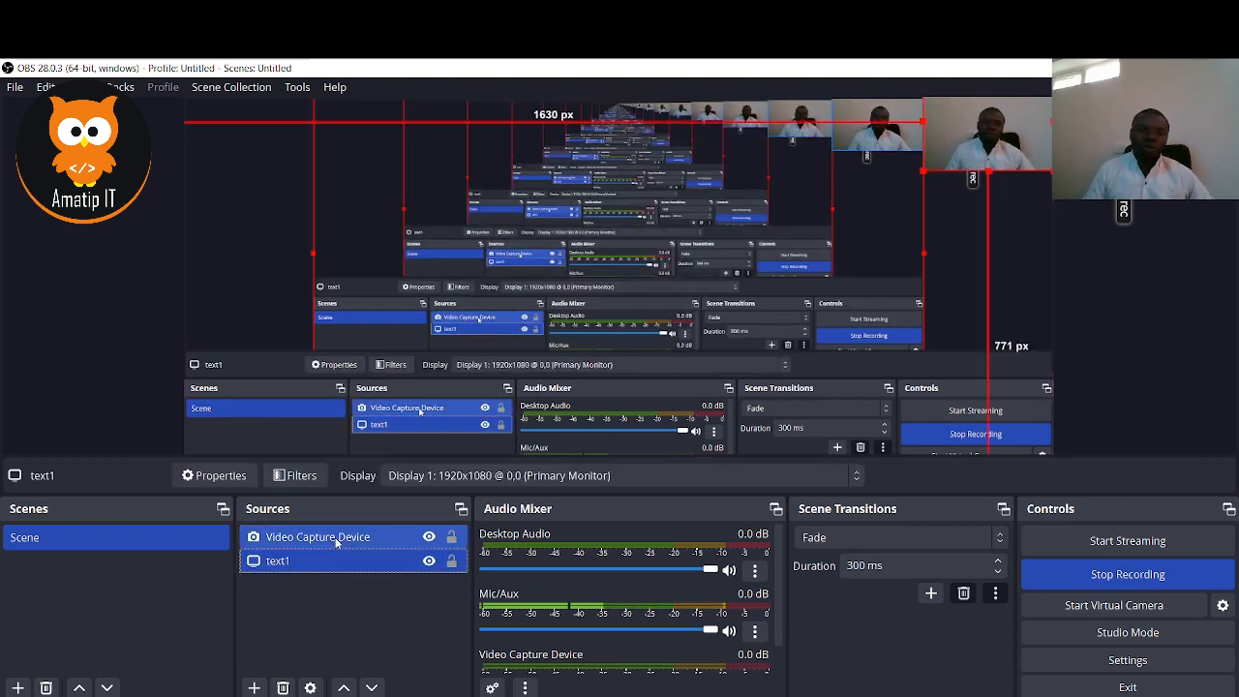
left_click(336, 539)
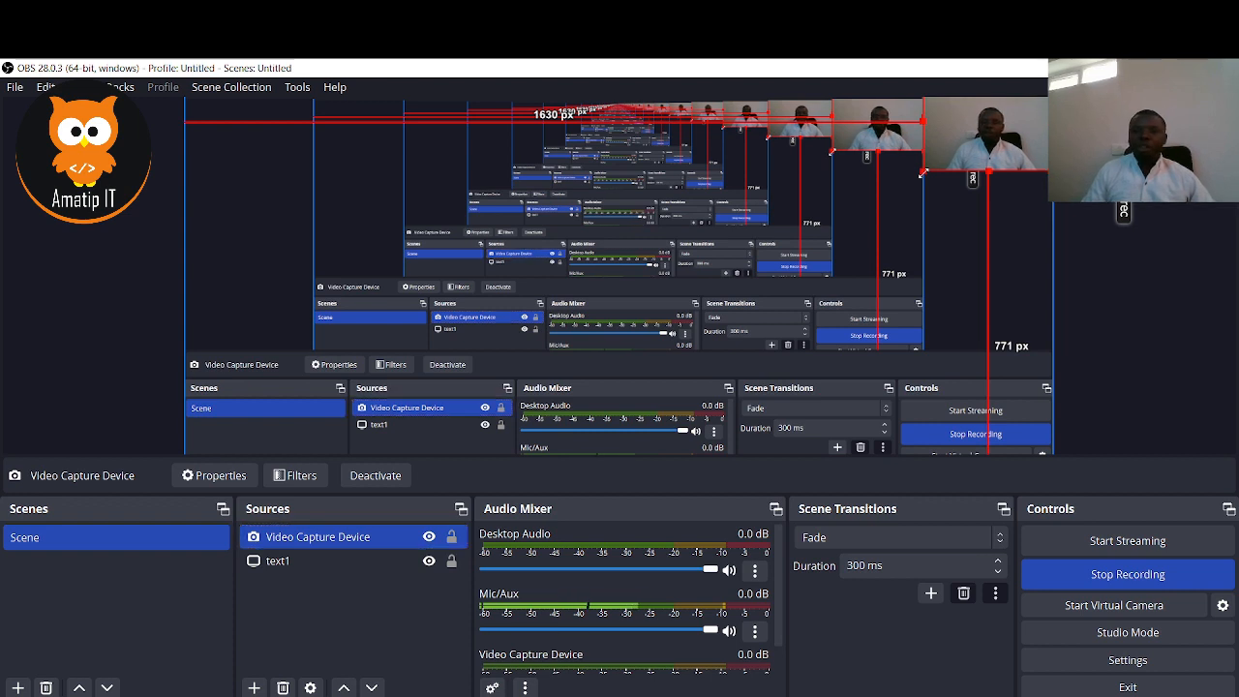
left_click_drag(923, 173, 961, 154)
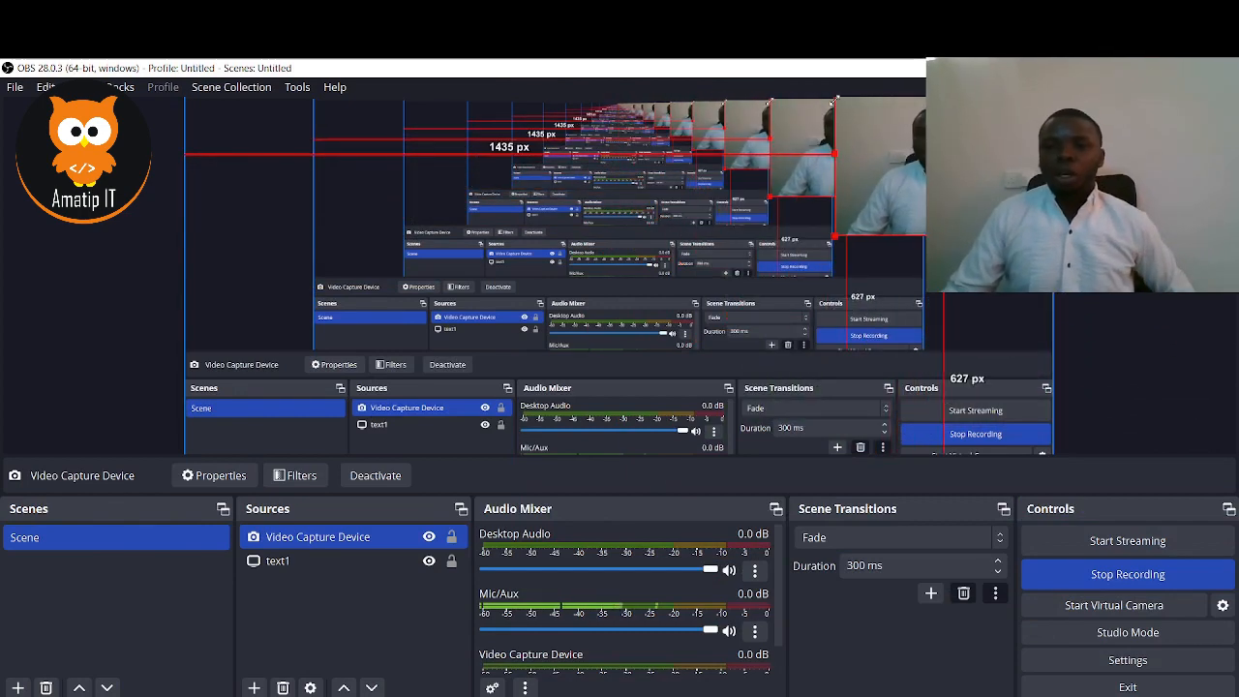
left_click_drag(899, 71, 872, 112)
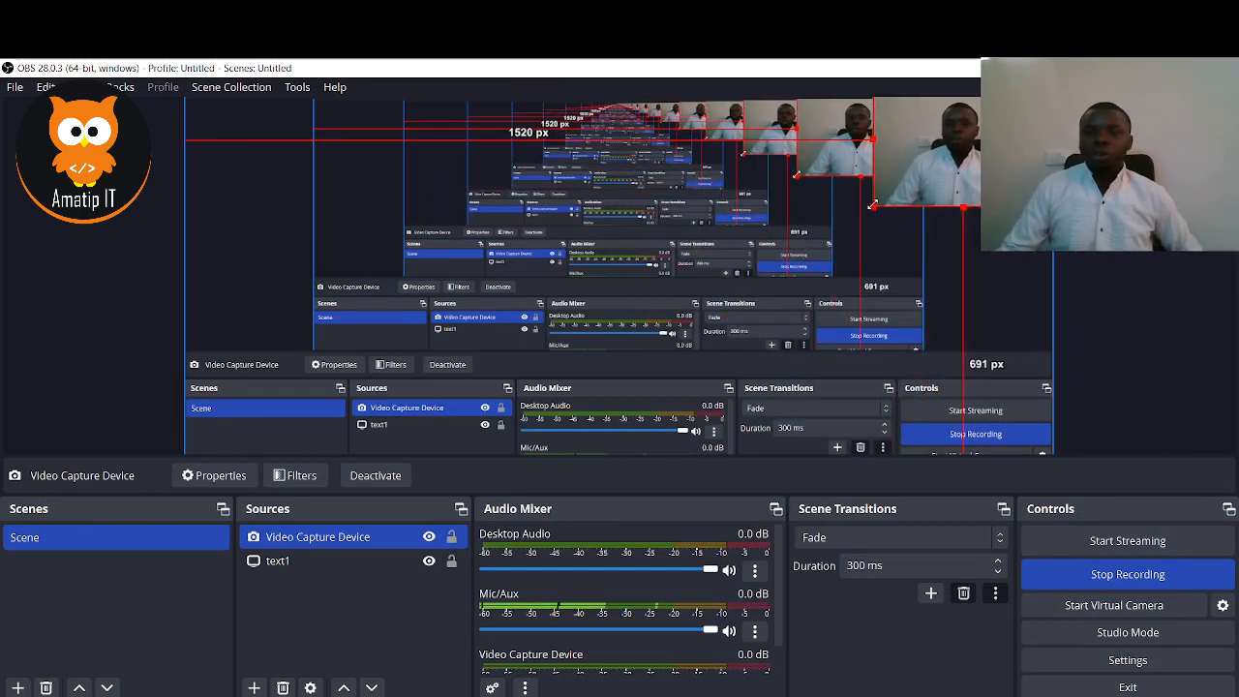
Shrink the webcam overlay and move it to the preview's lower-right corner, leaving about 1570 px beside it and 671 px above it.
left_click_drag(872, 204, 896, 189)
left_click_drag(963, 130, 967, 400)
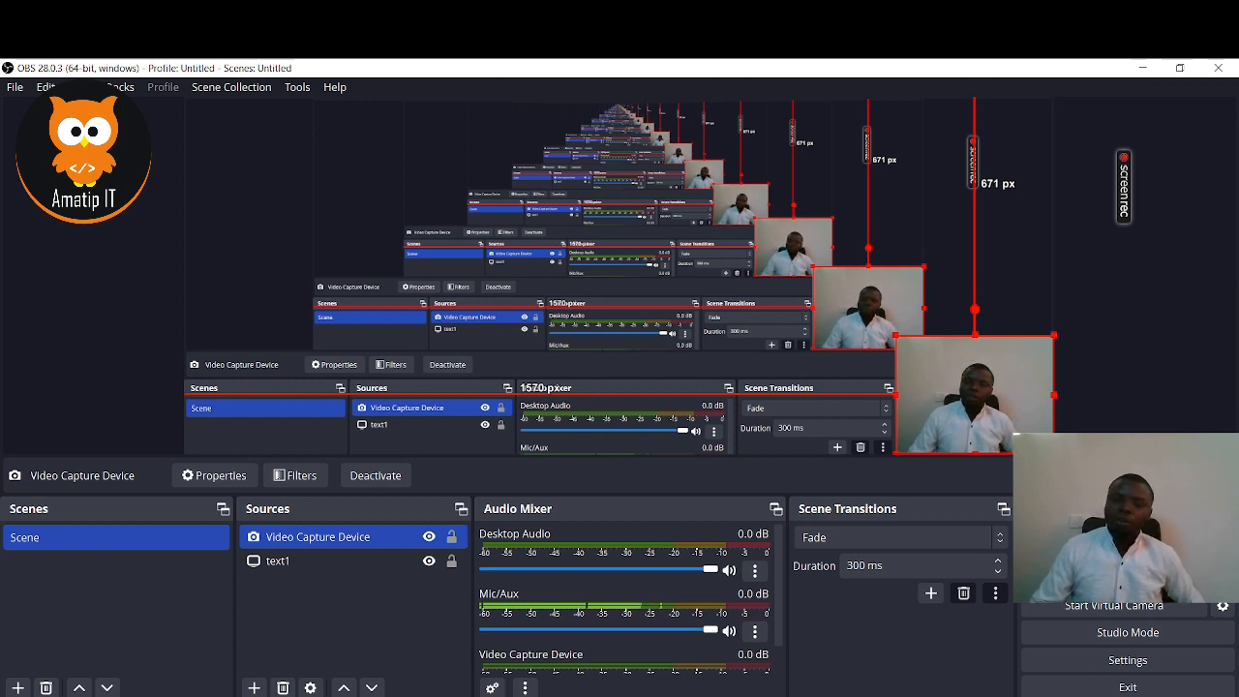
Try to start streaming the scene and dismiss the stream setup dialog without opening its settings.
left_click(1128, 549)
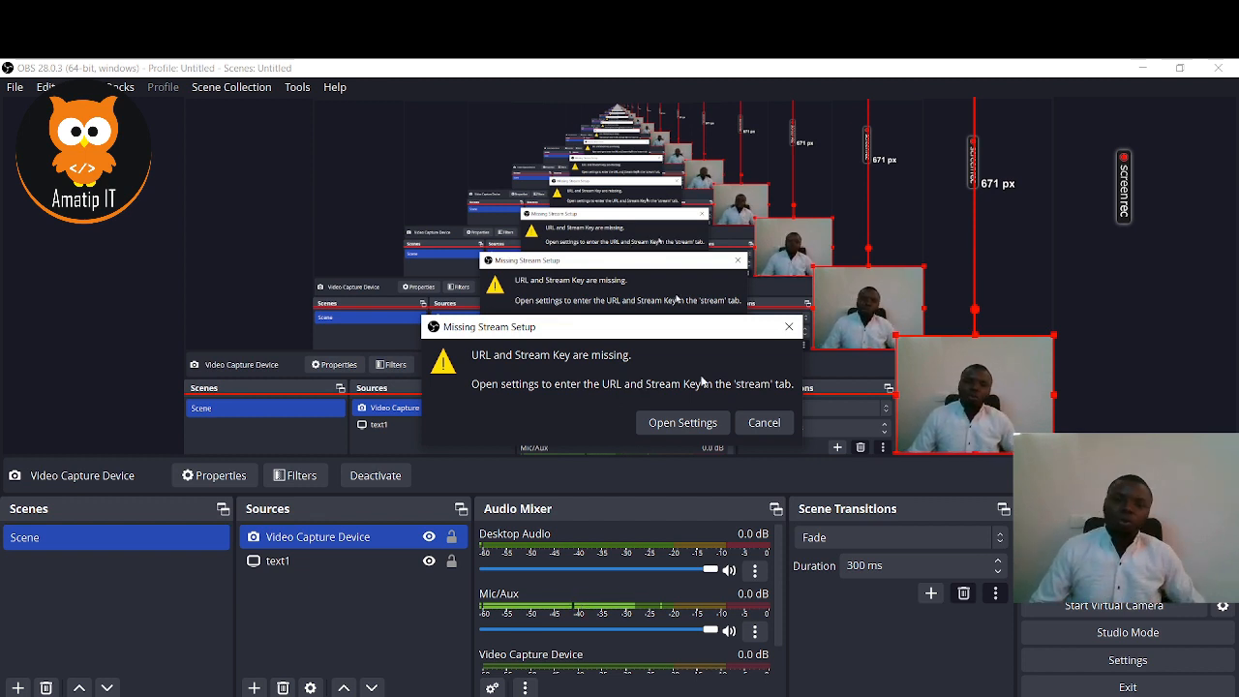
left_click(788, 329)
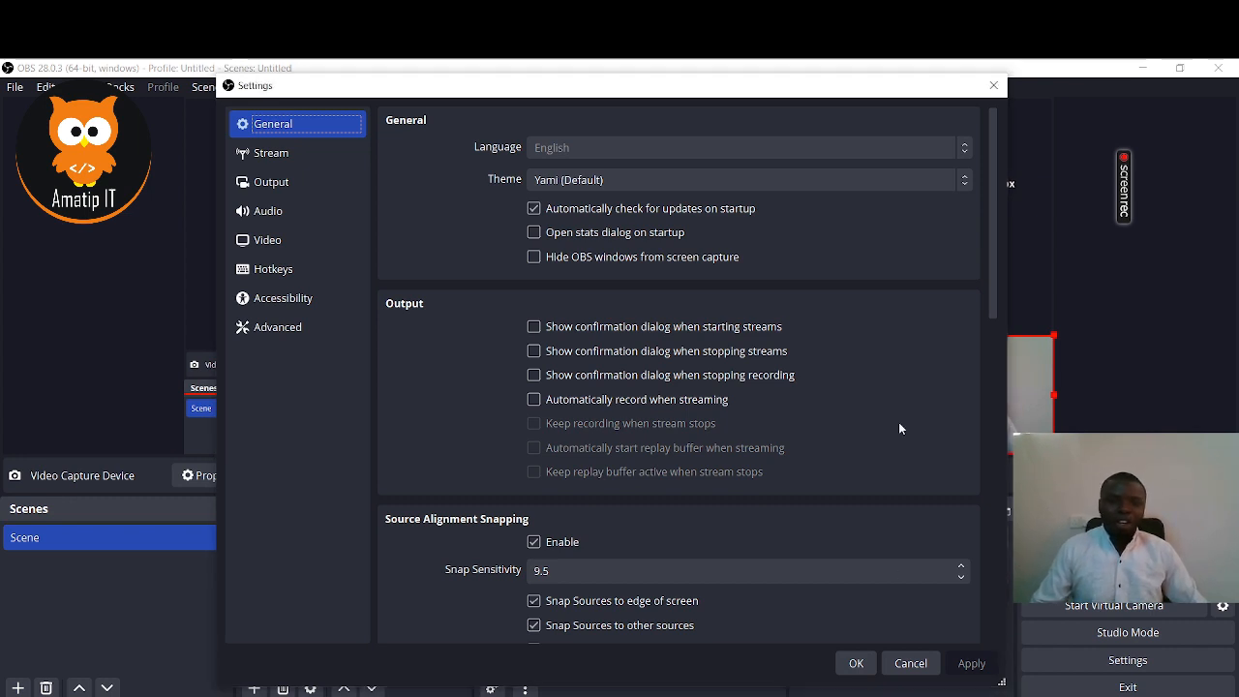
Review the General settings, from output confirmations and source alignment snapping down to the Studio Mode and Multiview options.
scroll(556, 383, "down", 1)
scroll(423, 338, "up", 1)
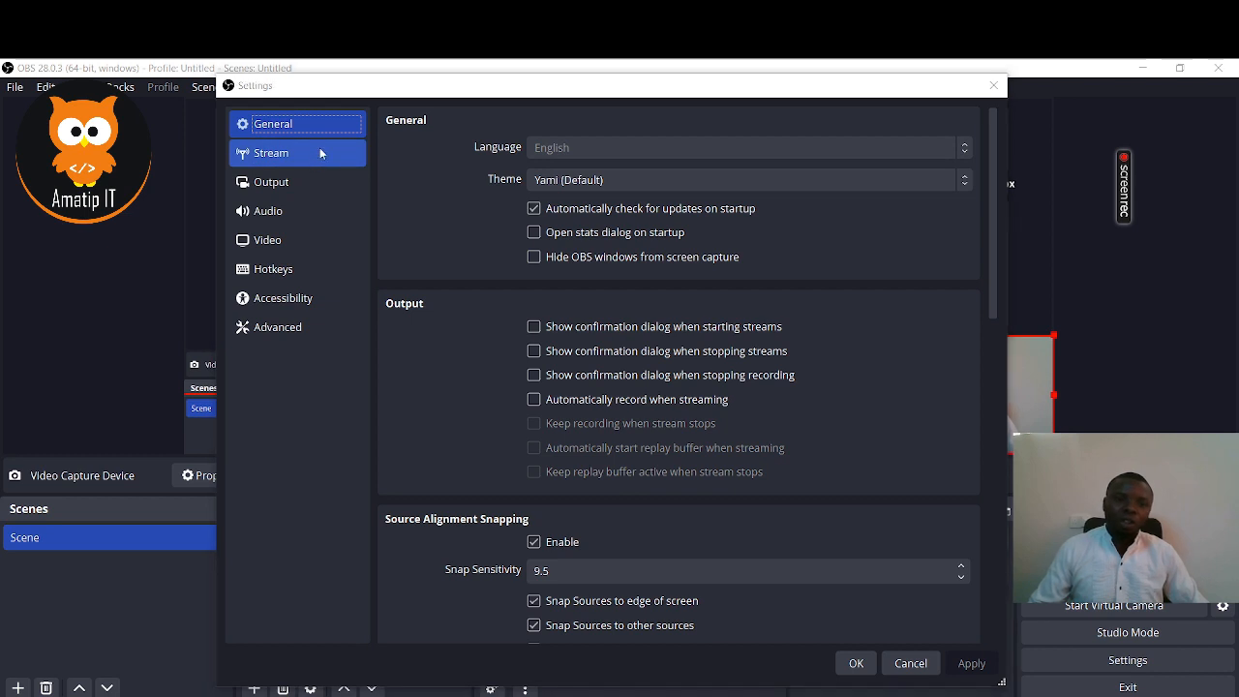
scroll(799, 377, "down", 2)
scroll(799, 377, "down", 10)
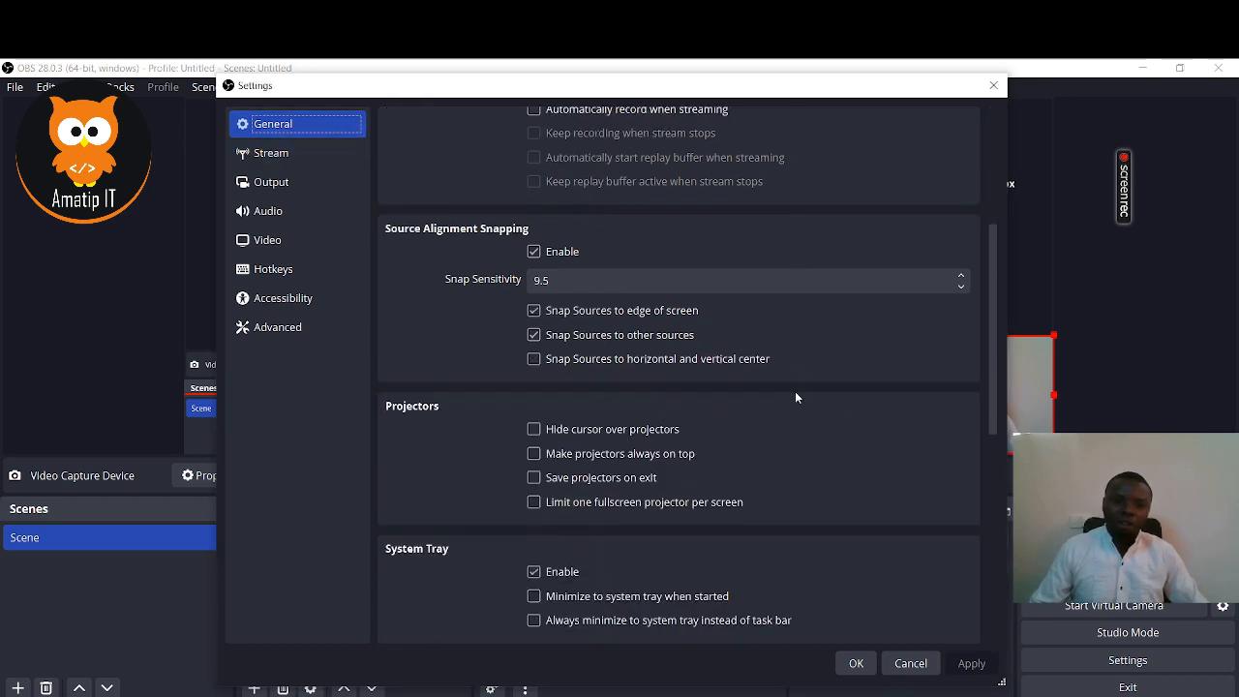
scroll(791, 402, "down", 5)
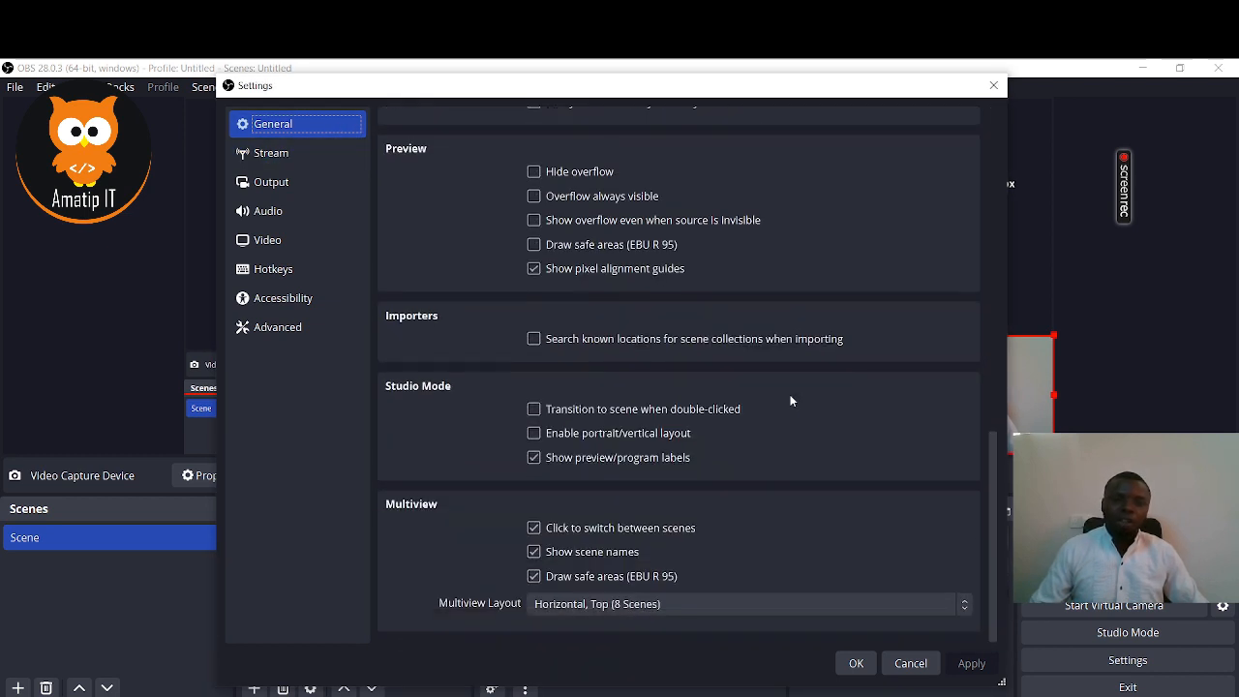
scroll(790, 400, "up", 13)
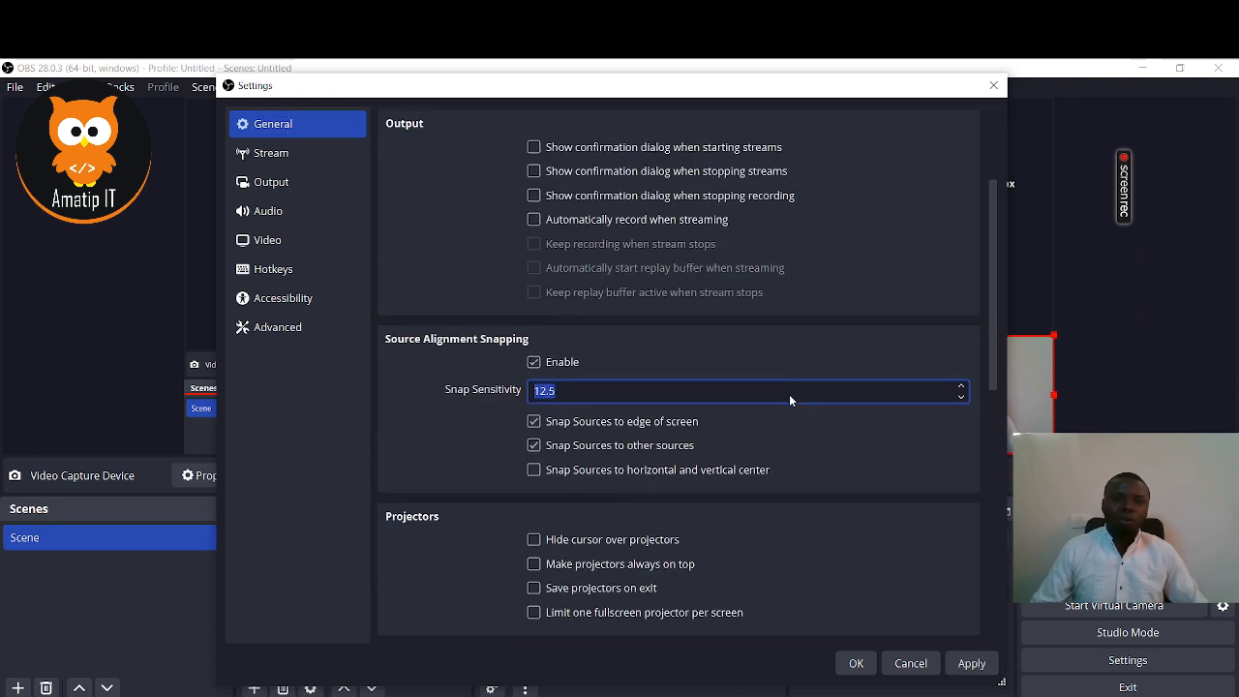
Look through the available streaming services in the Stream settings, expanding the choices to the full set.
left_click(320, 161)
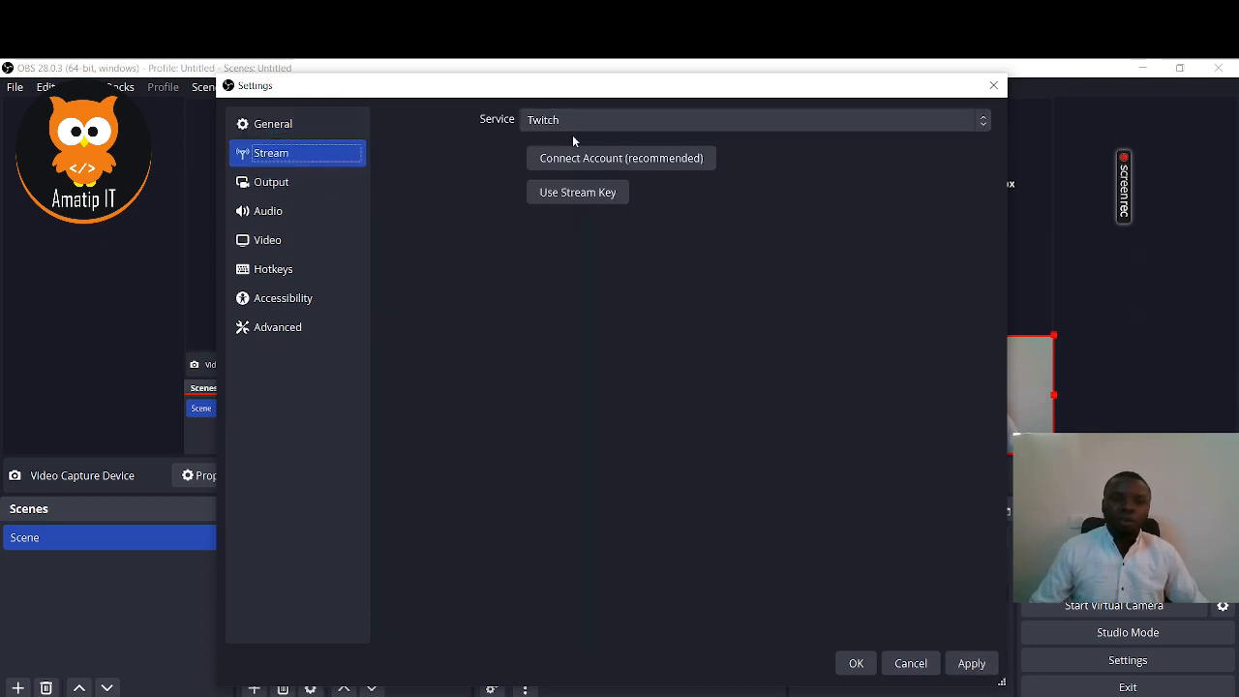
left_click(633, 120)
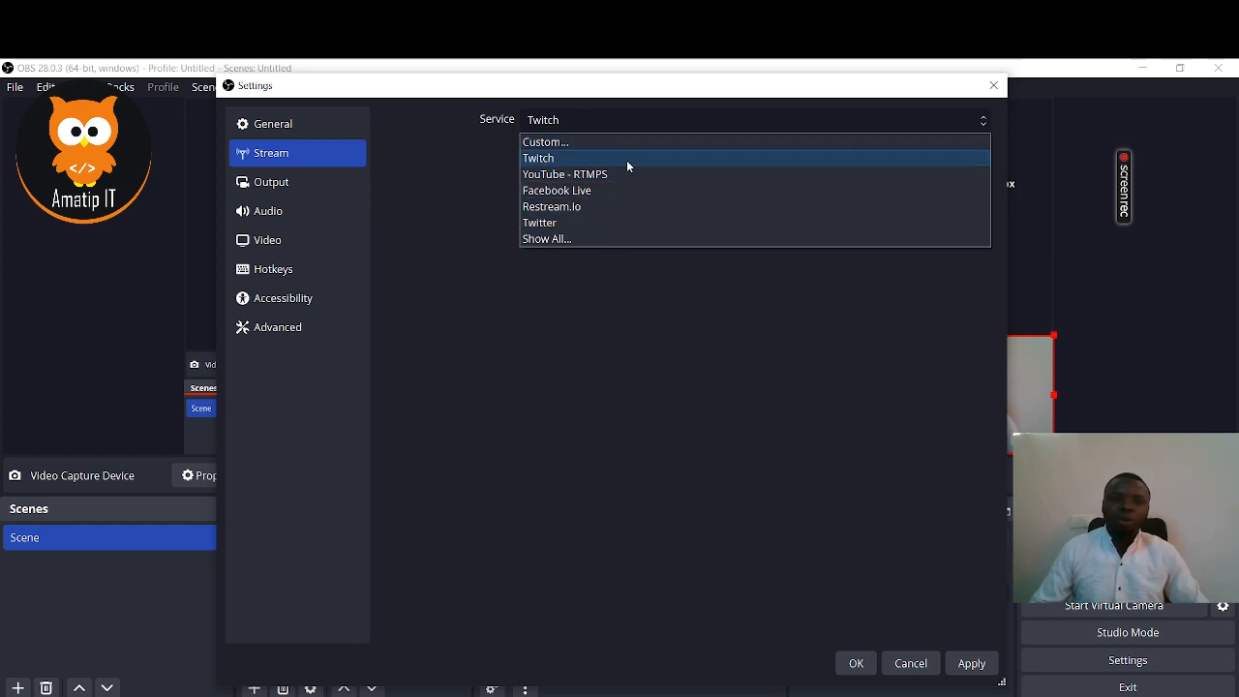
left_click(615, 240)
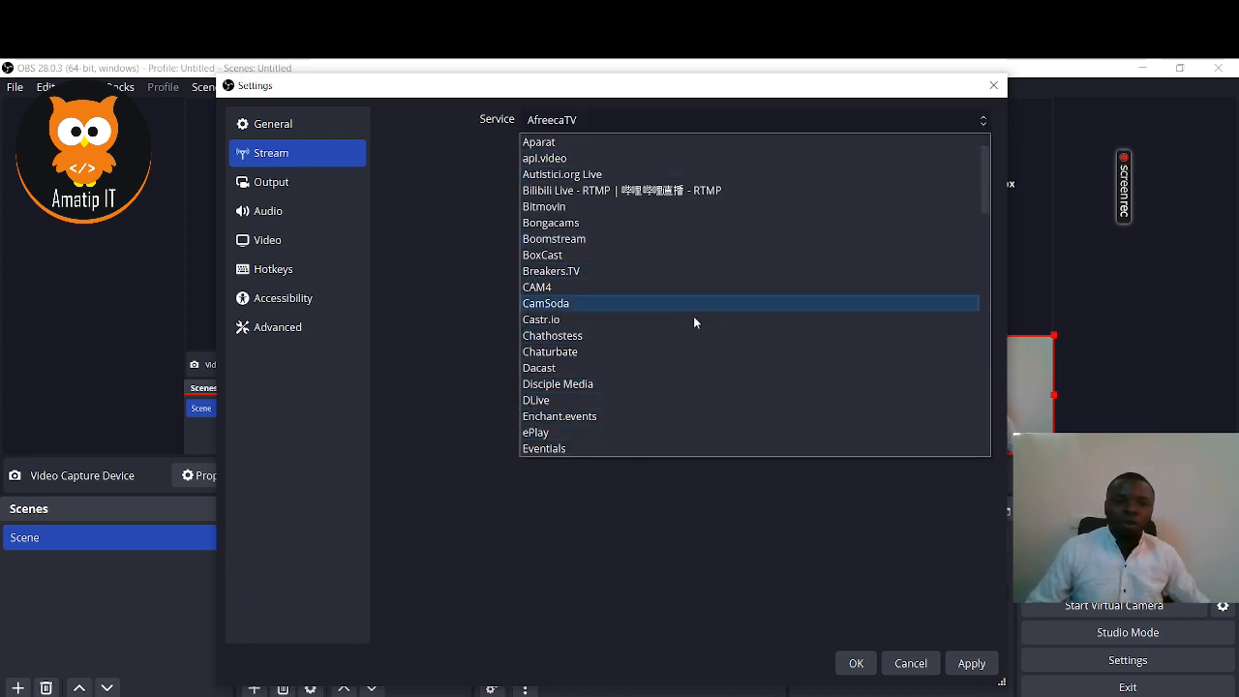
left_click(421, 215)
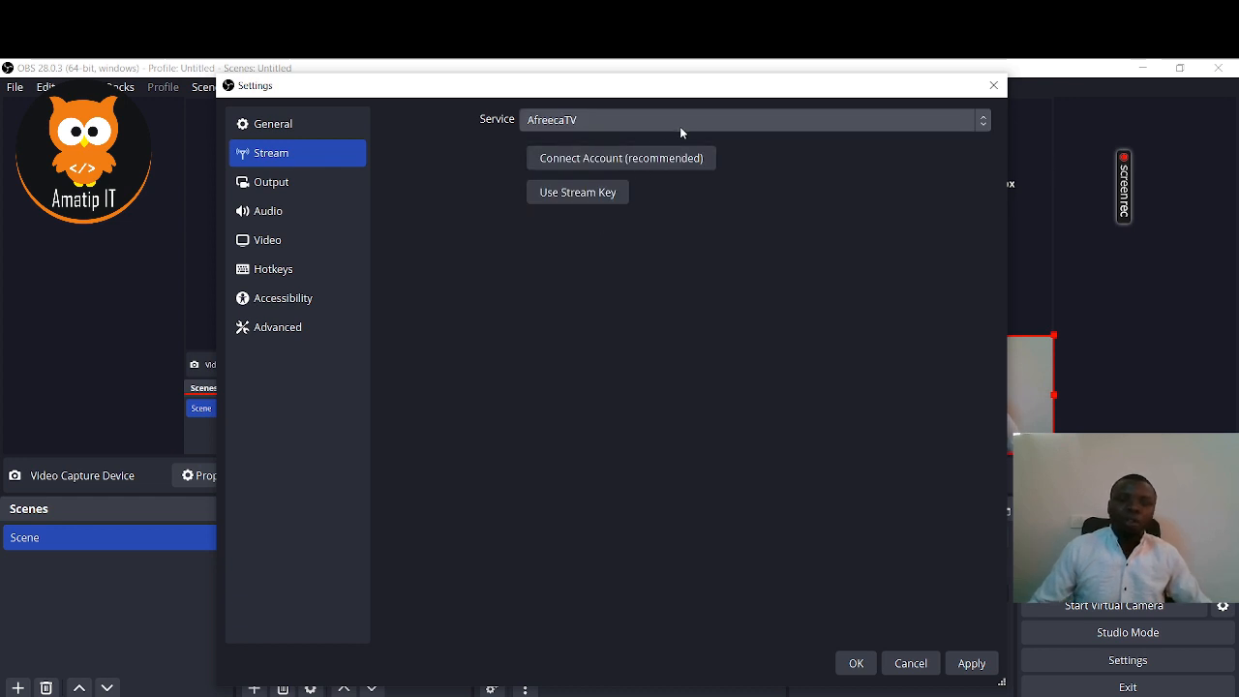
Examine the Output settings for streaming bitrates, encoder, recording path, recording quality and recording format.
left_click(321, 193)
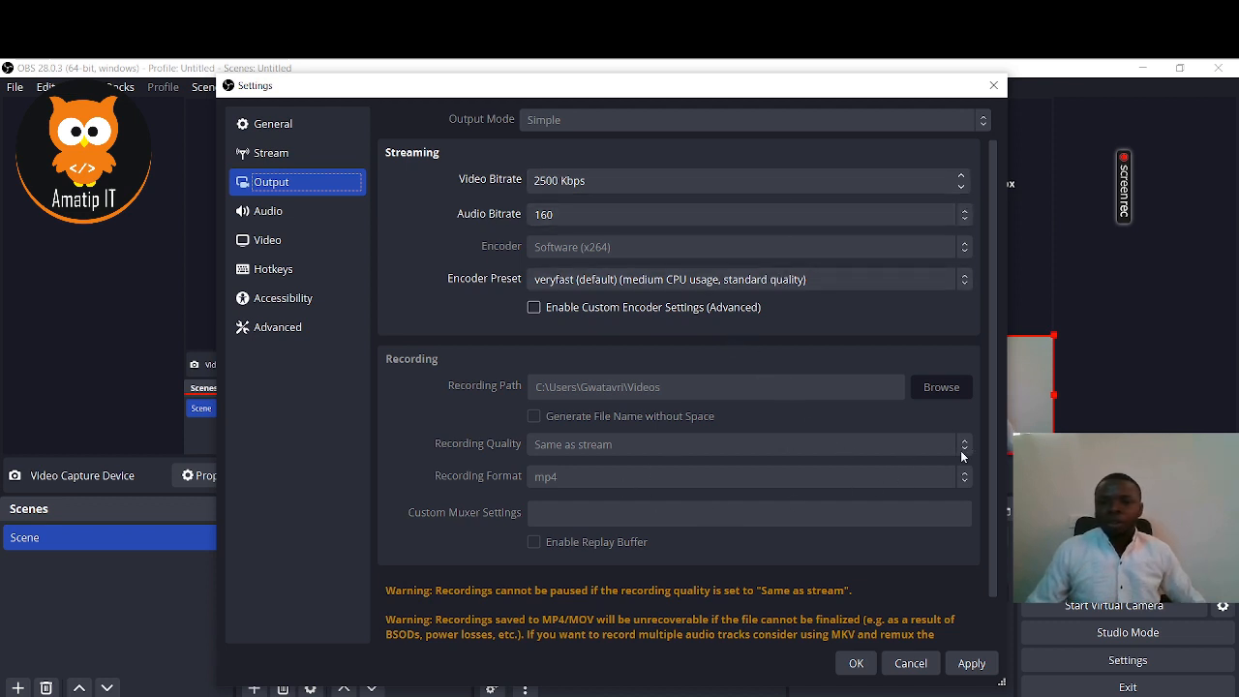
left_click(964, 483)
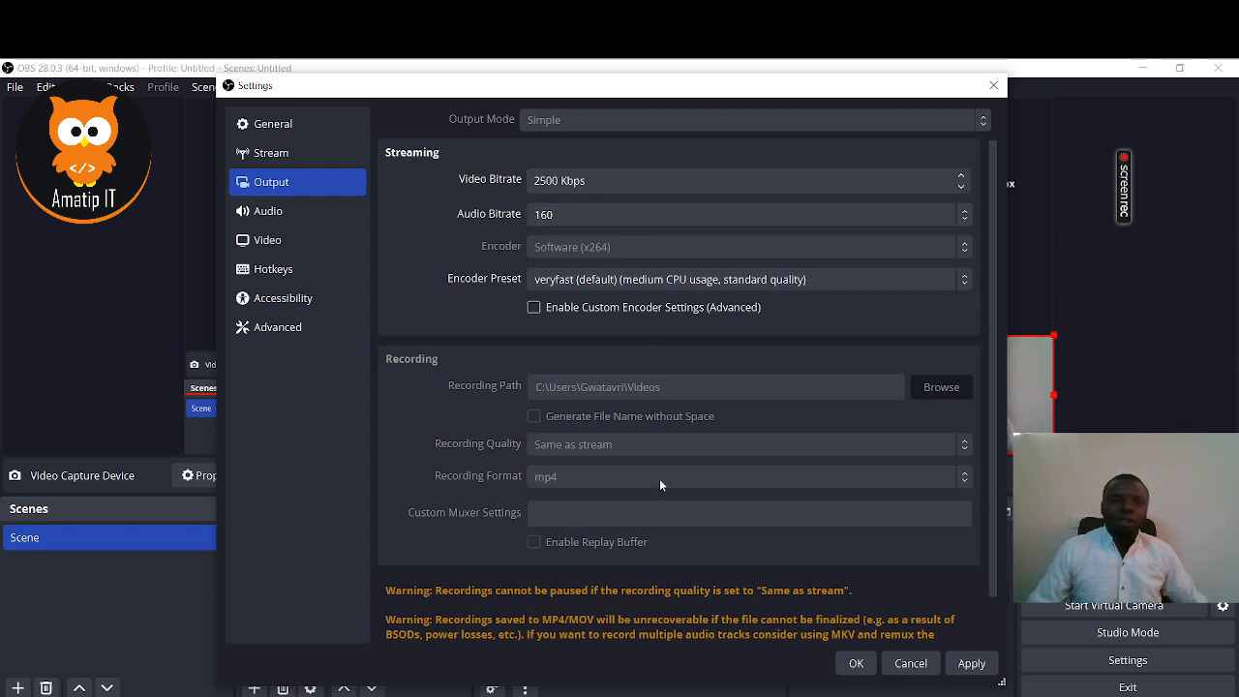
scroll(676, 400, "down", 1)
scroll(662, 439, "up", 1)
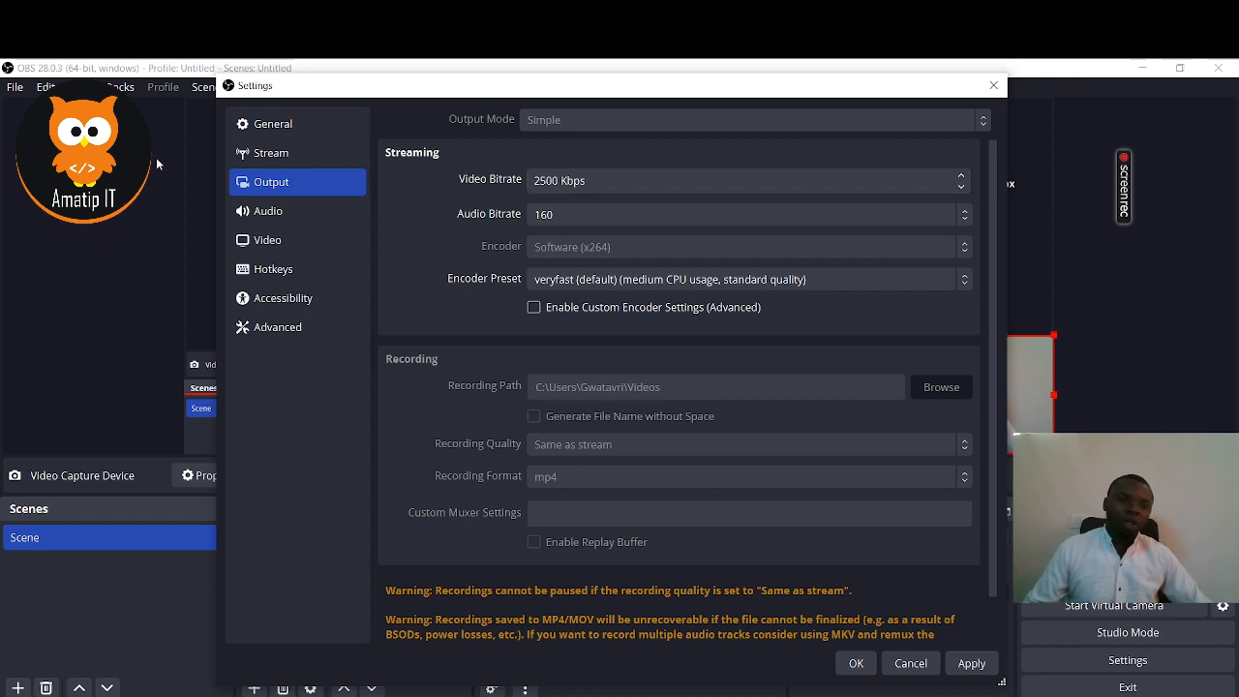
Look through the Audio, Video, Hotkeys, Accessibility and Advanced settings, and close the settings without saving changes.
left_click(280, 218)
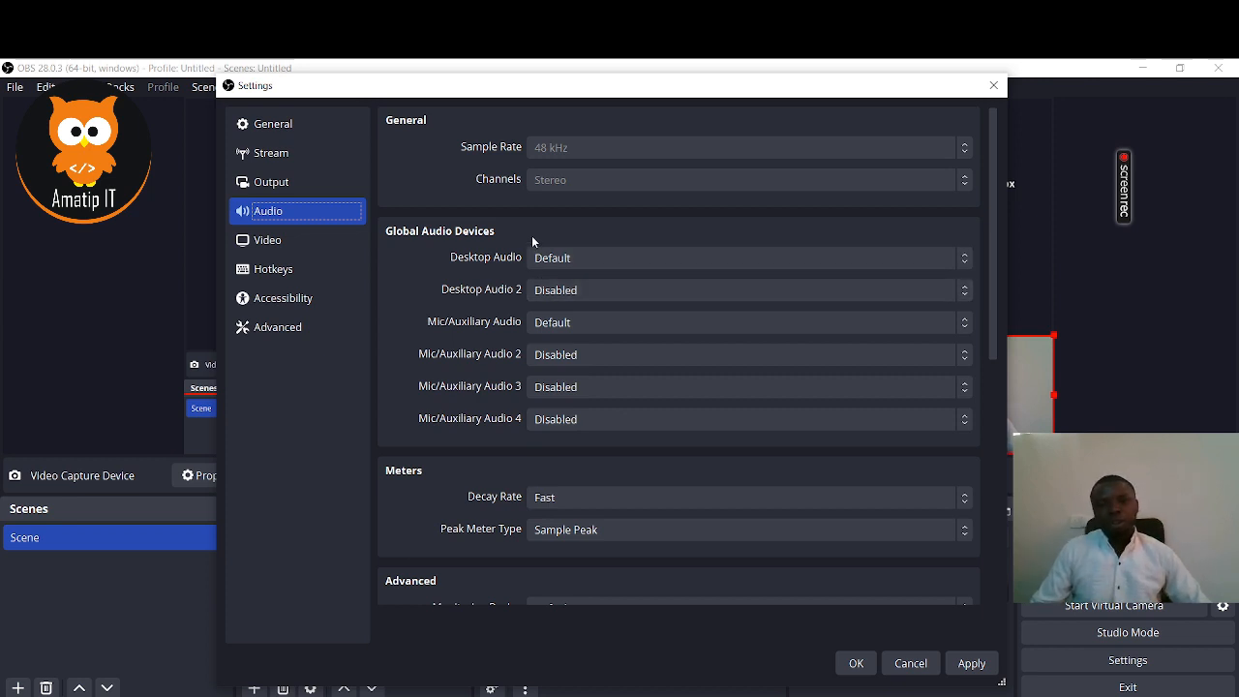
left_click(311, 245)
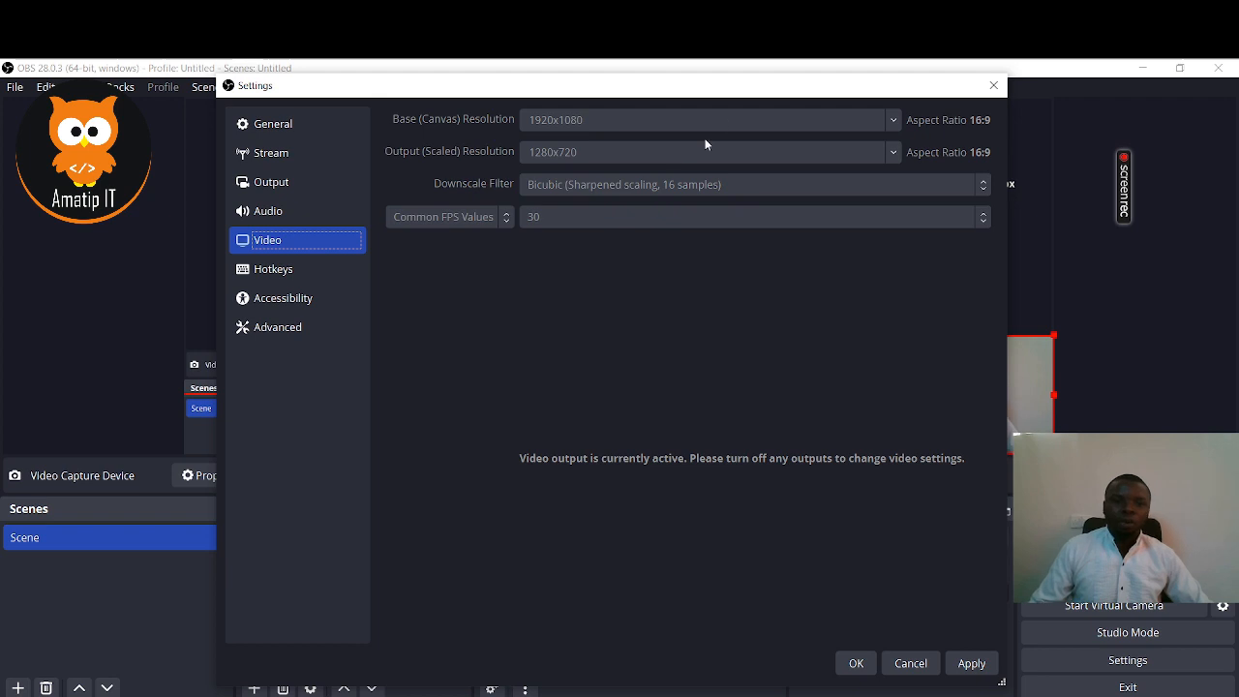
left_click(274, 269)
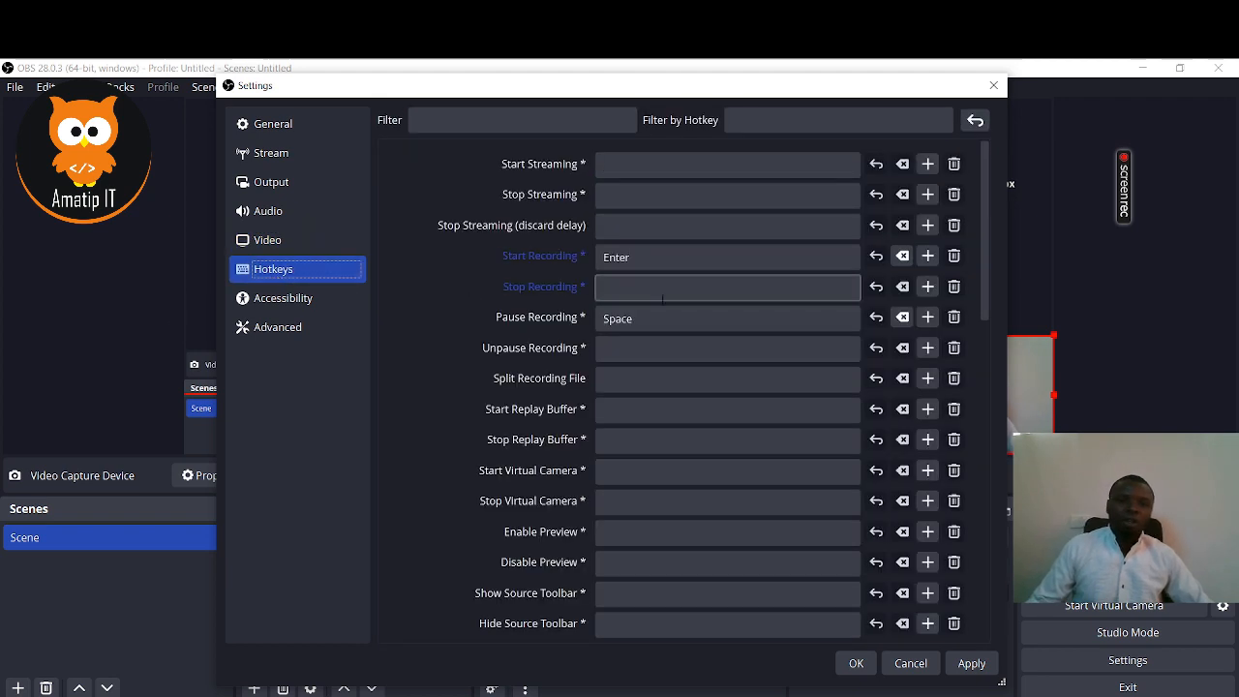
left_click(318, 300)
left_click(311, 330)
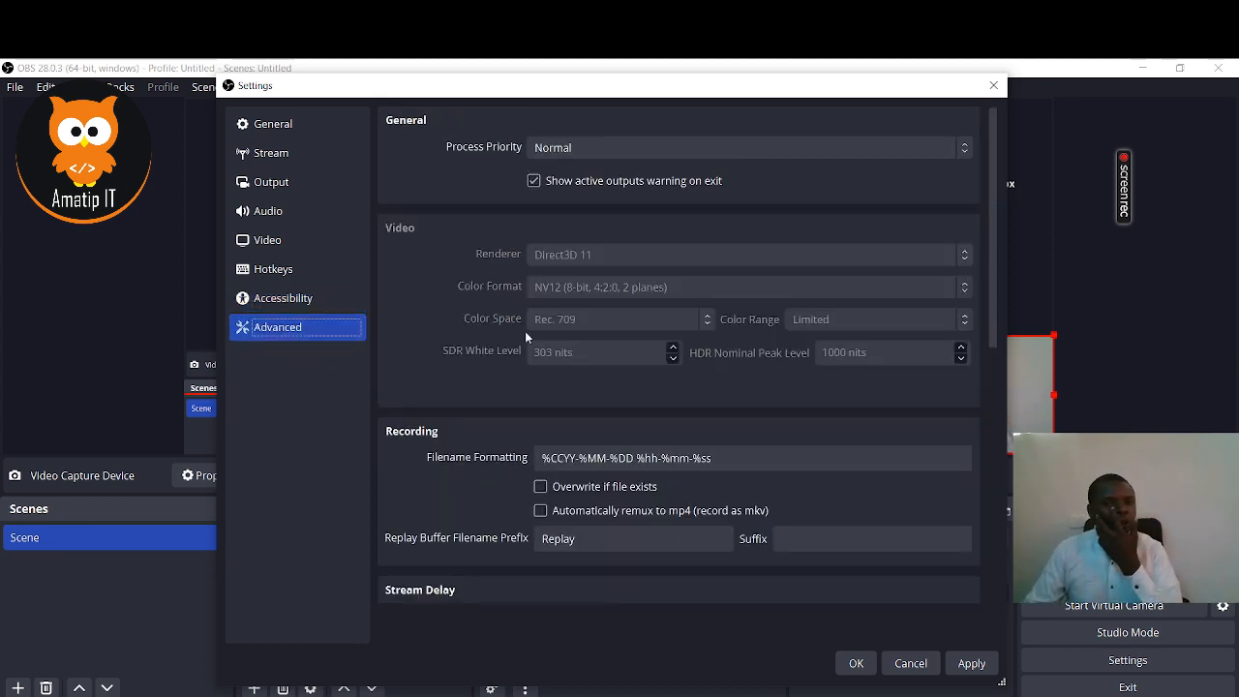
left_click(997, 91)
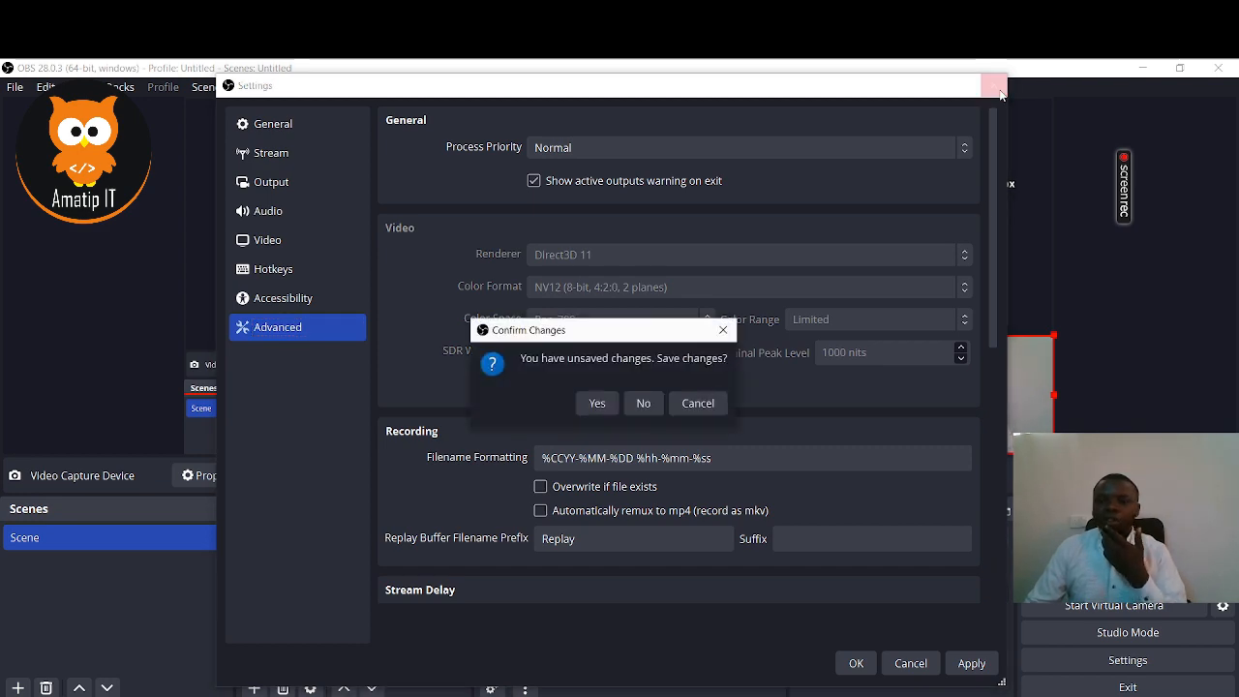
left_click(643, 407)
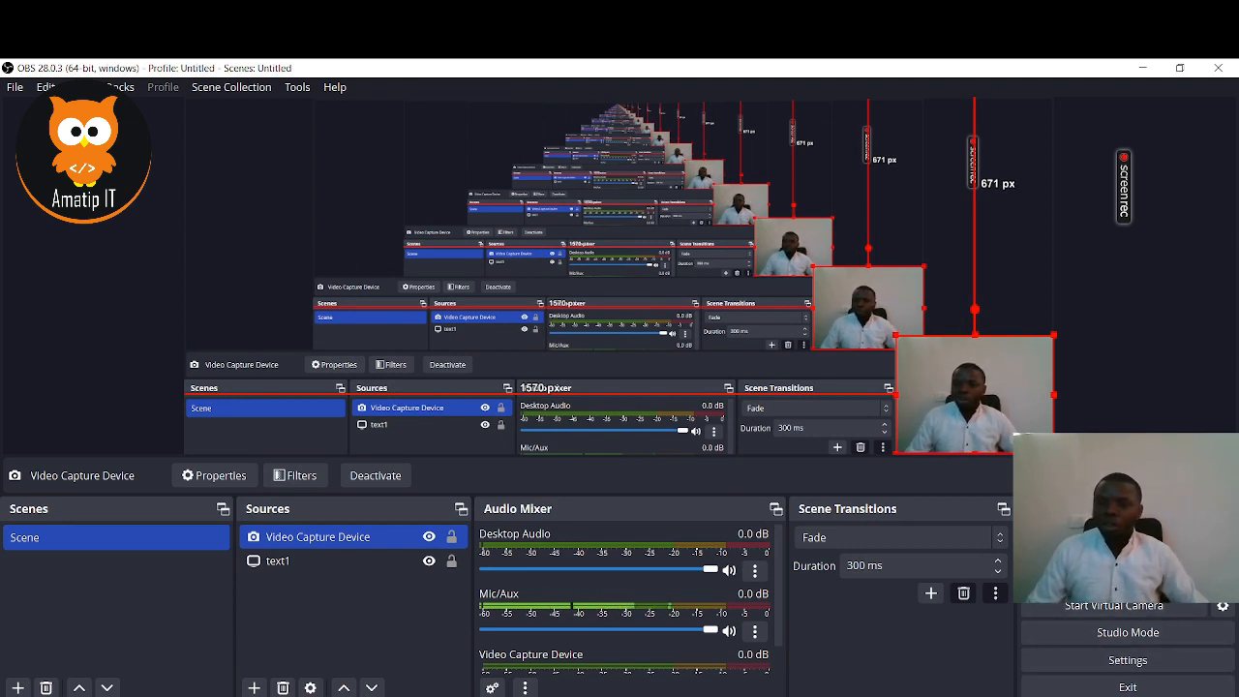
Minimize OBS Studio to view the recorded files in the Videos folder in File Explorer, and return to OBS Studio.
left_click(1143, 73)
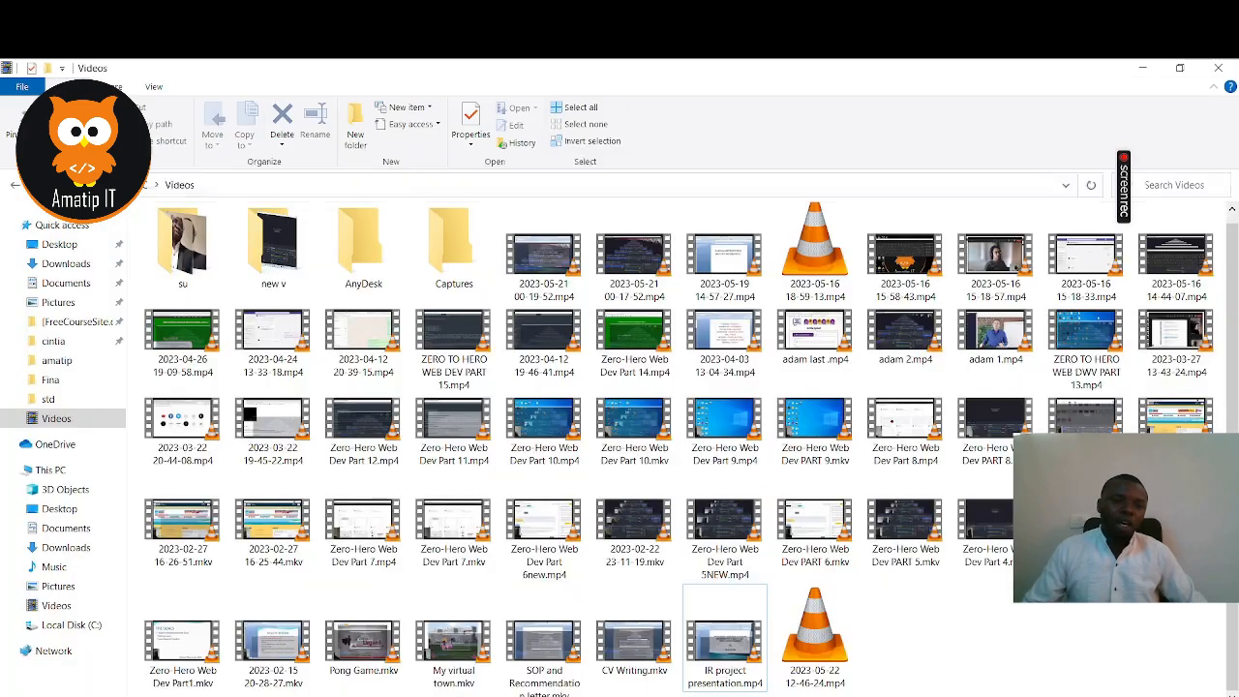
left_click(58, 418)
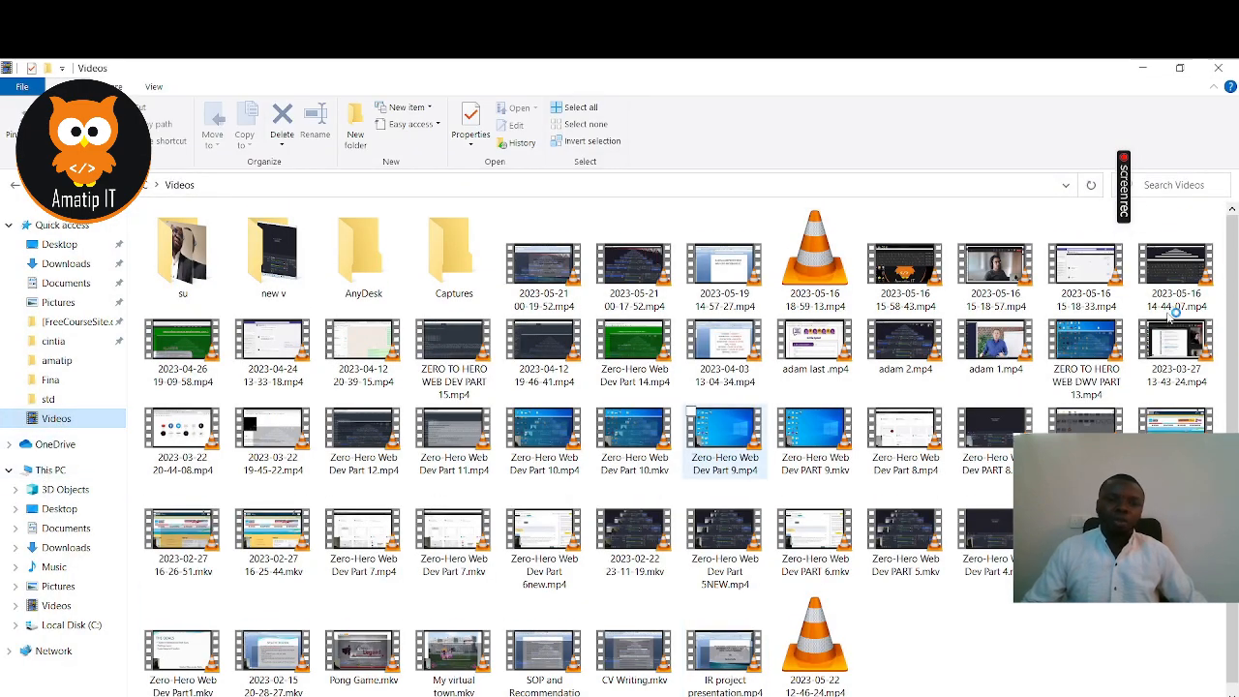
left_click(1148, 72)
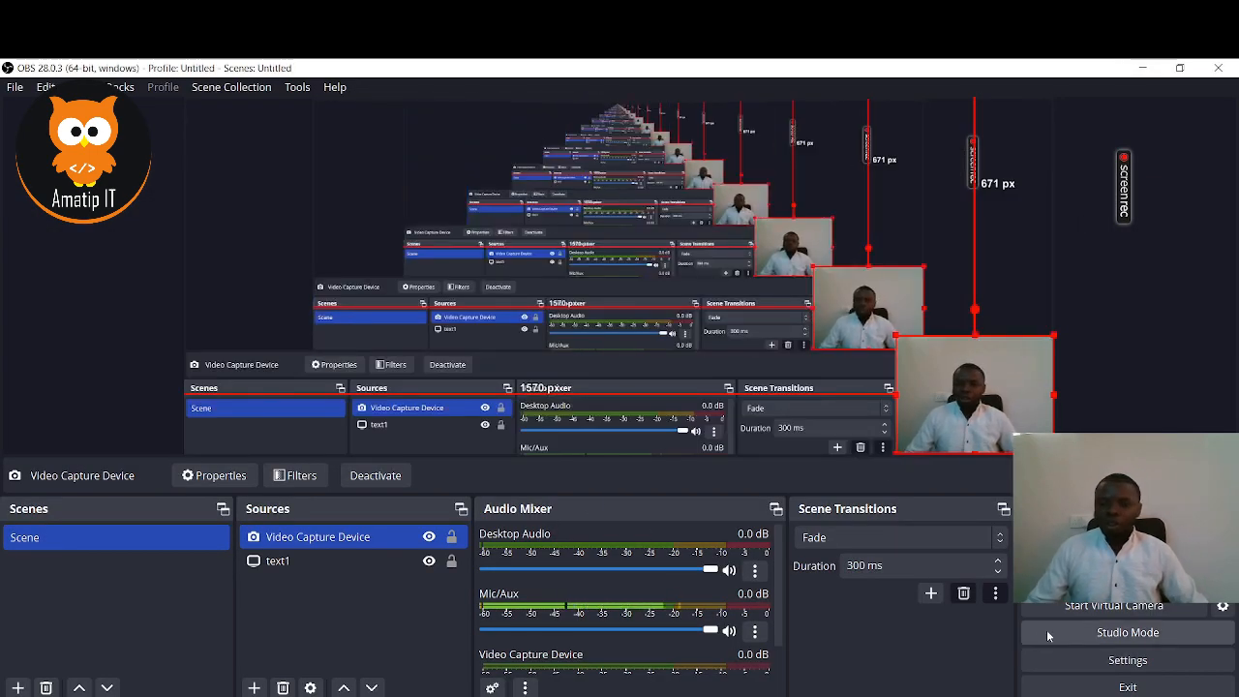
Show the saved recordings folder from within OBS Studio and close the folder window again.
left_click(15, 89)
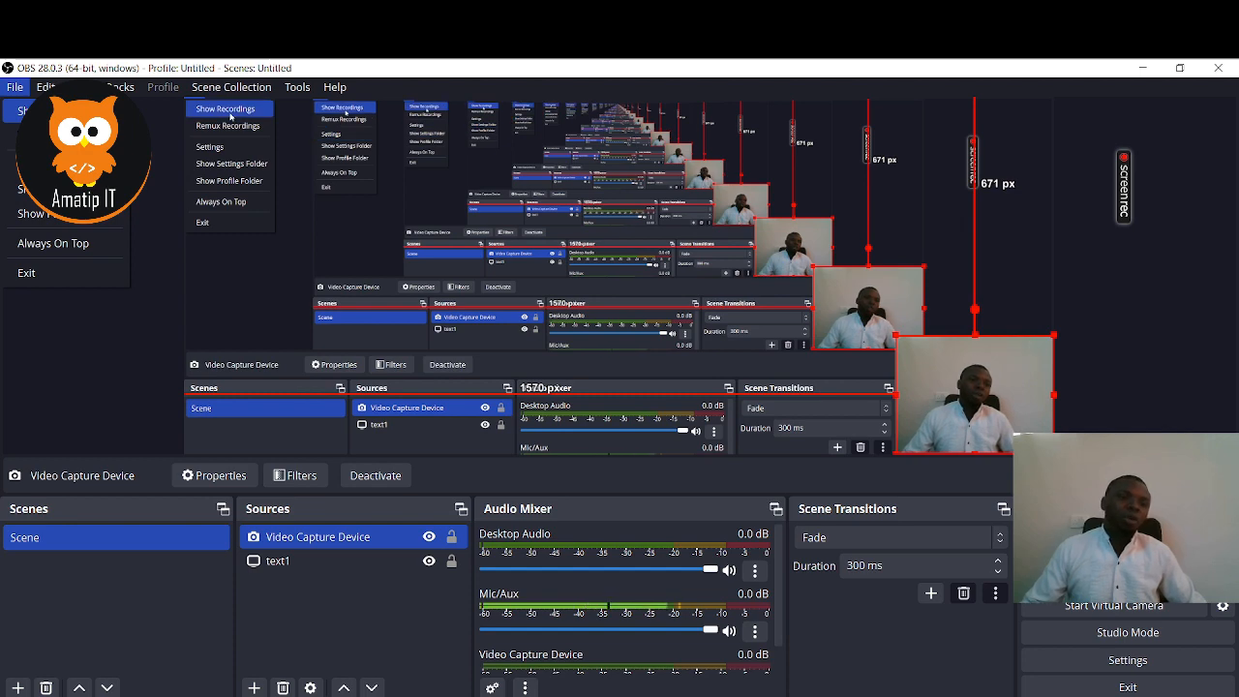
left_click(62, 113)
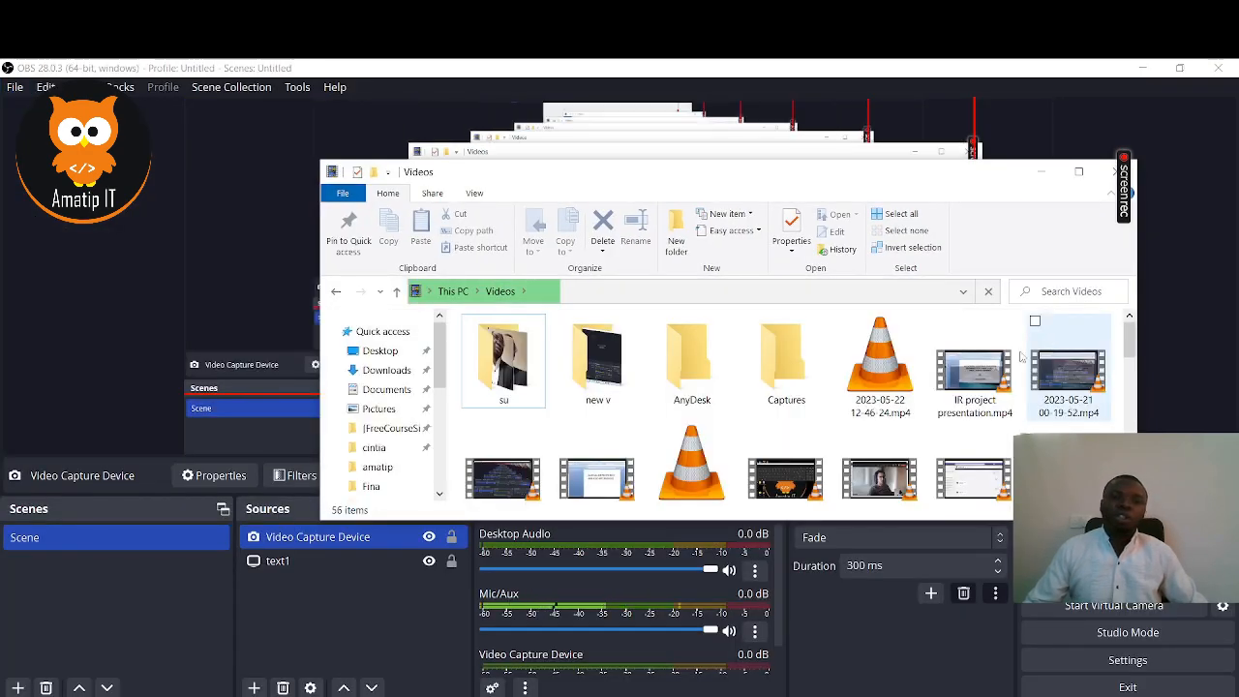
left_click(1111, 174)
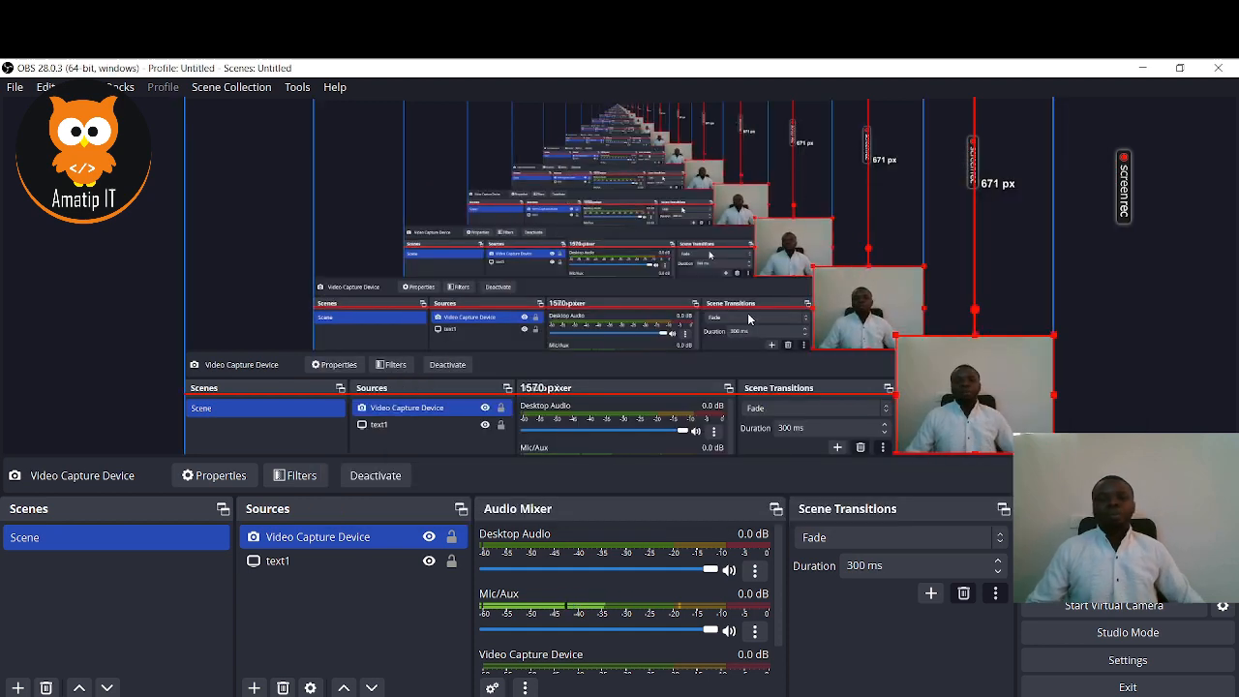